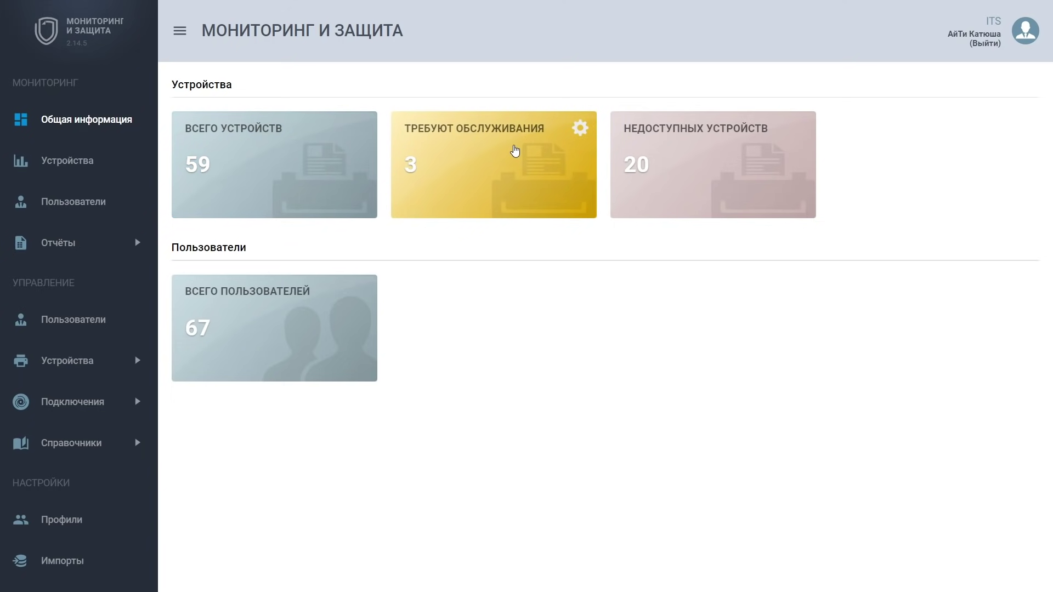
Review the list of devices requiring maintenance and return to the general overview.
left_click(514, 151)
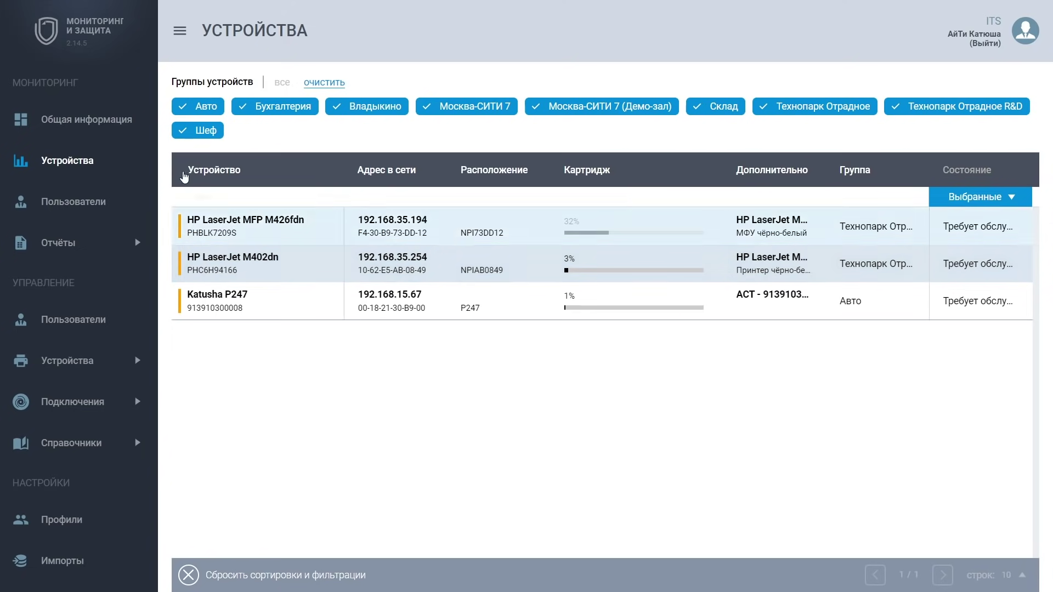
left_click(102, 165)
left_click(123, 121)
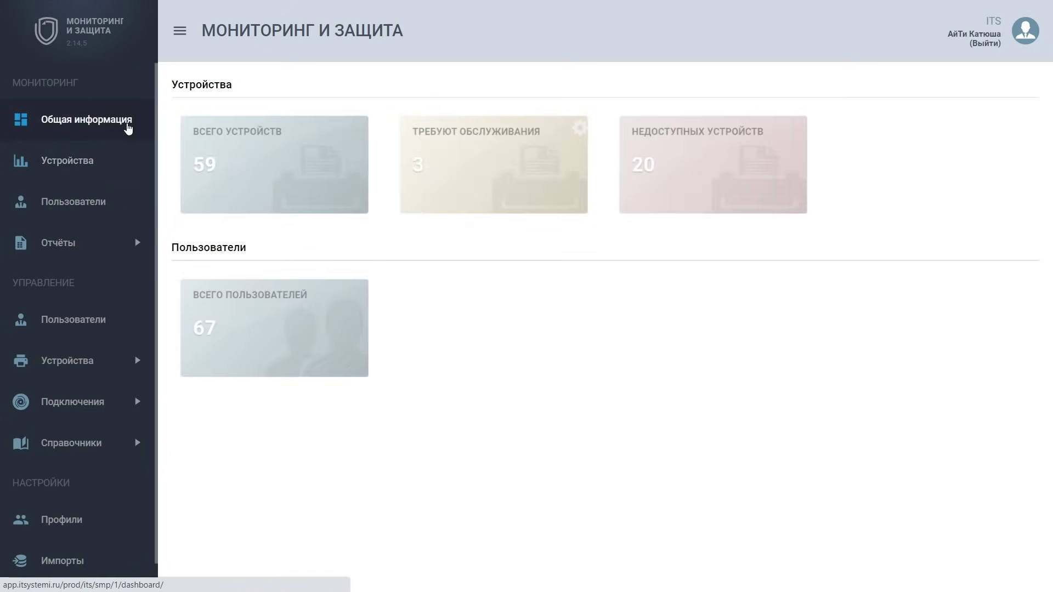
Open the list of all devices and filter it to the groups Москва-СИТИ 7 and Москва-СИТИ 7 (Демо-зал).
left_click(201, 161)
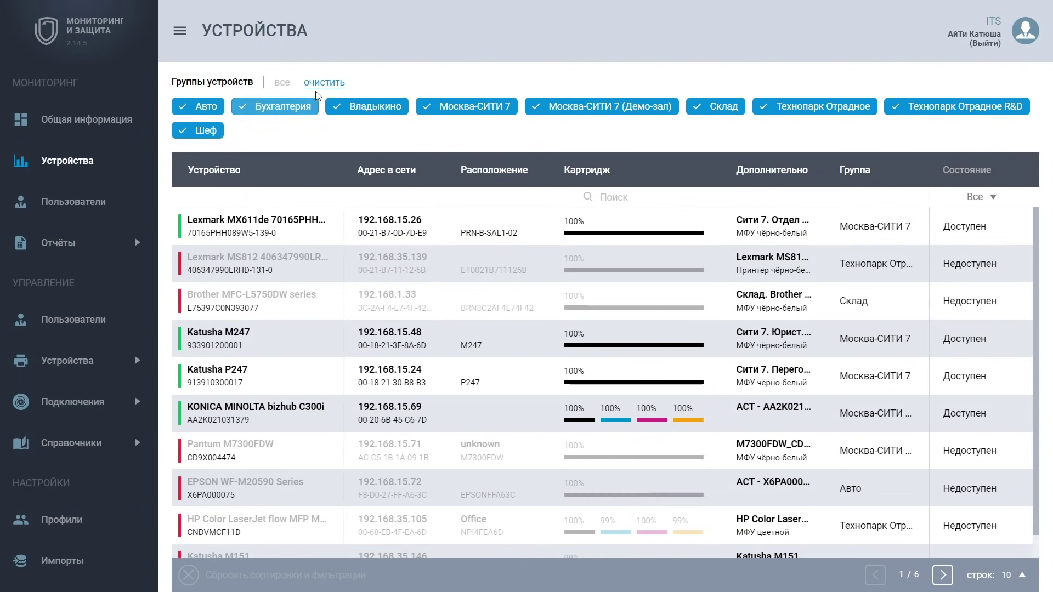
left_click(296, 108)
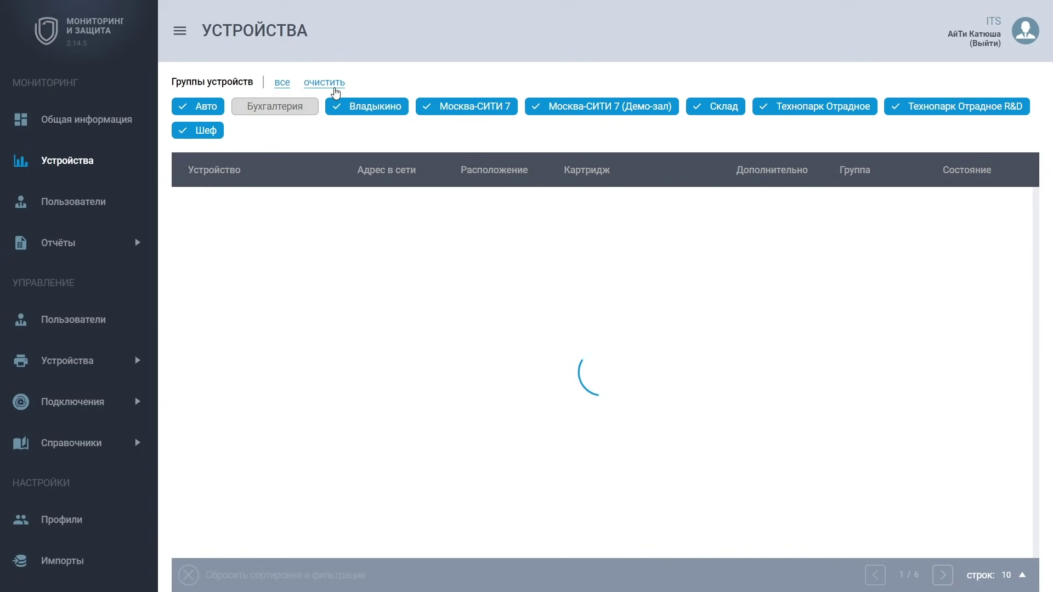
left_click(334, 85)
left_click(294, 106)
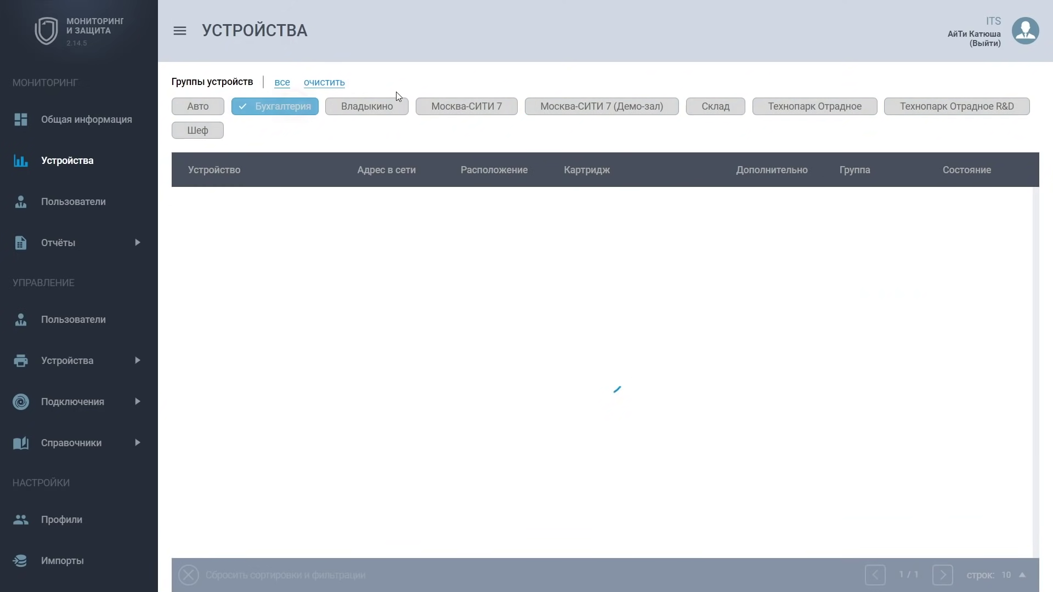
left_click(573, 105)
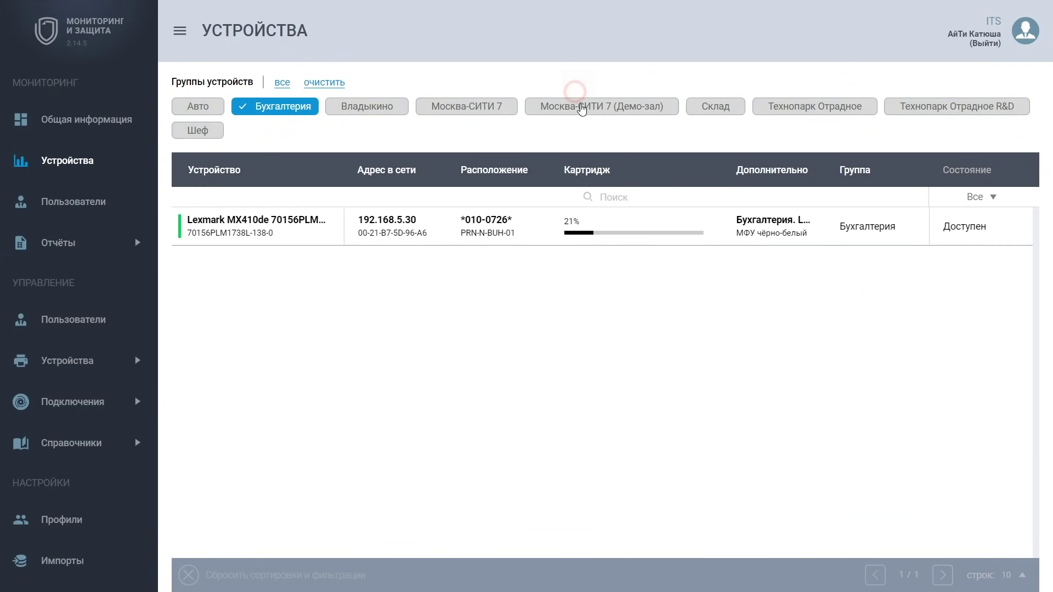
left_click(491, 110)
left_click(294, 106)
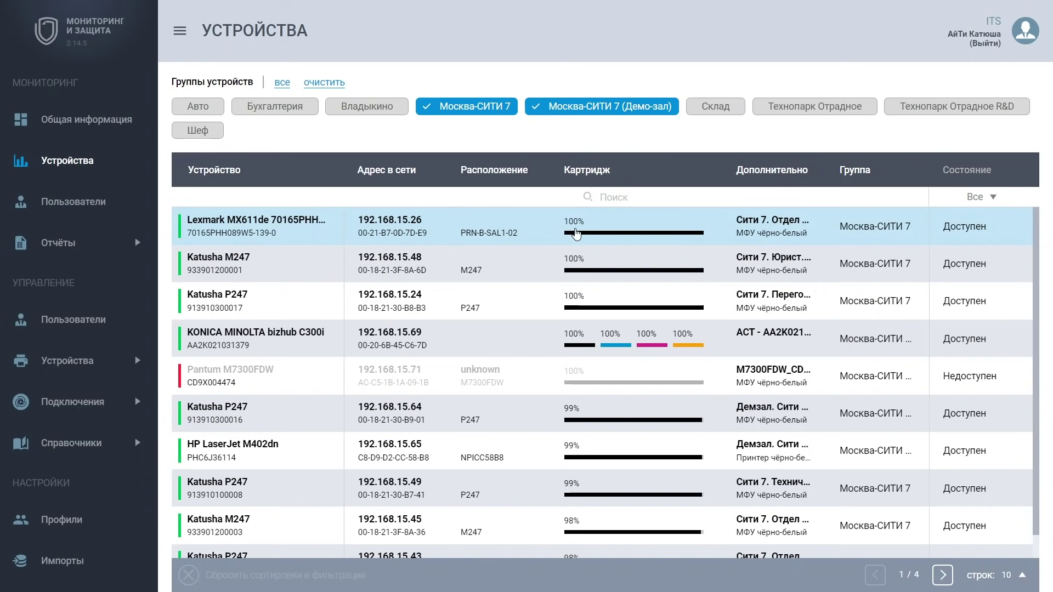
Sort the devices by cartridge level in ascending order and open the Lexmark MX611de with address 192.168.15.62.
left_click(658, 173)
left_click(661, 174)
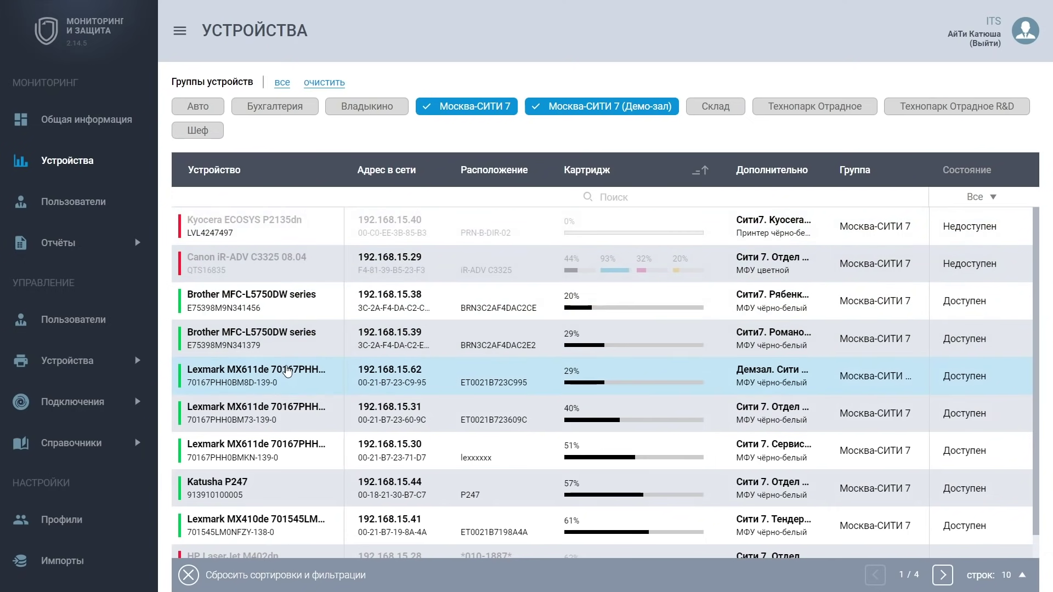
left_click(288, 371)
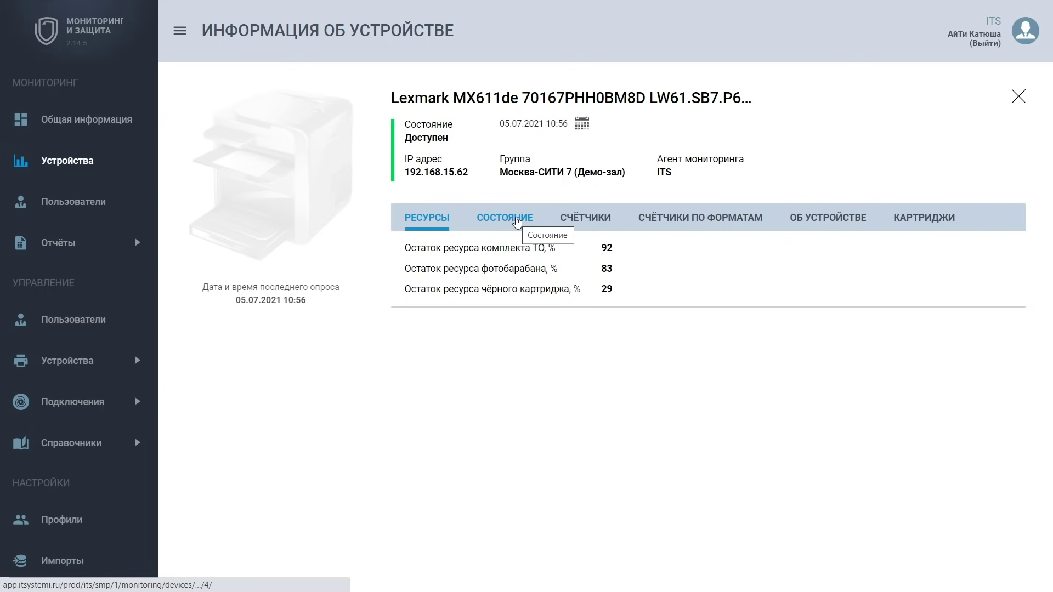
Examine the device's state, counters, counters by format, general details and cartridge history.
left_click(516, 220)
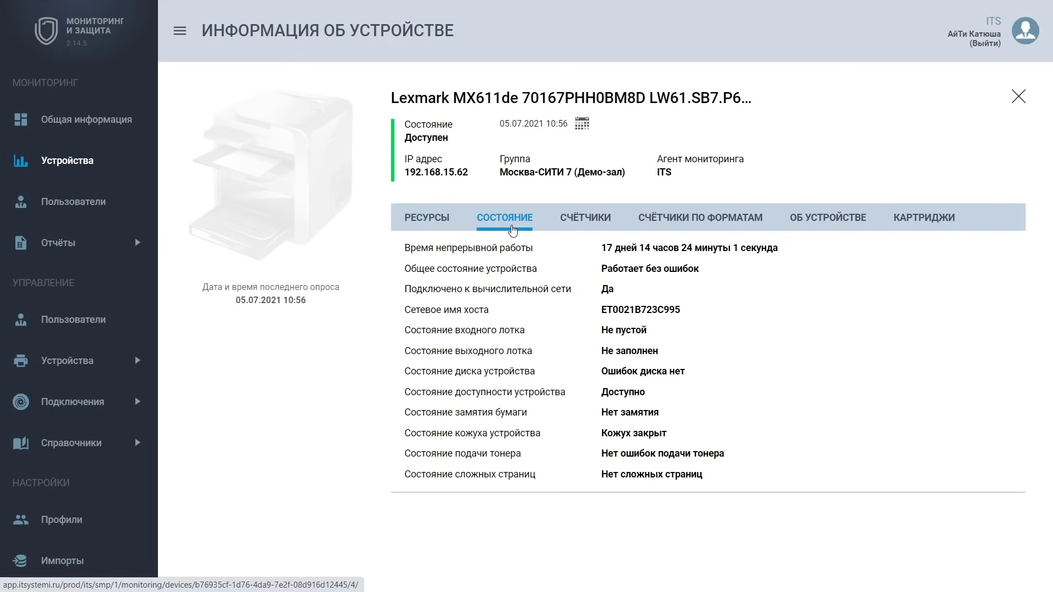
left_click(584, 216)
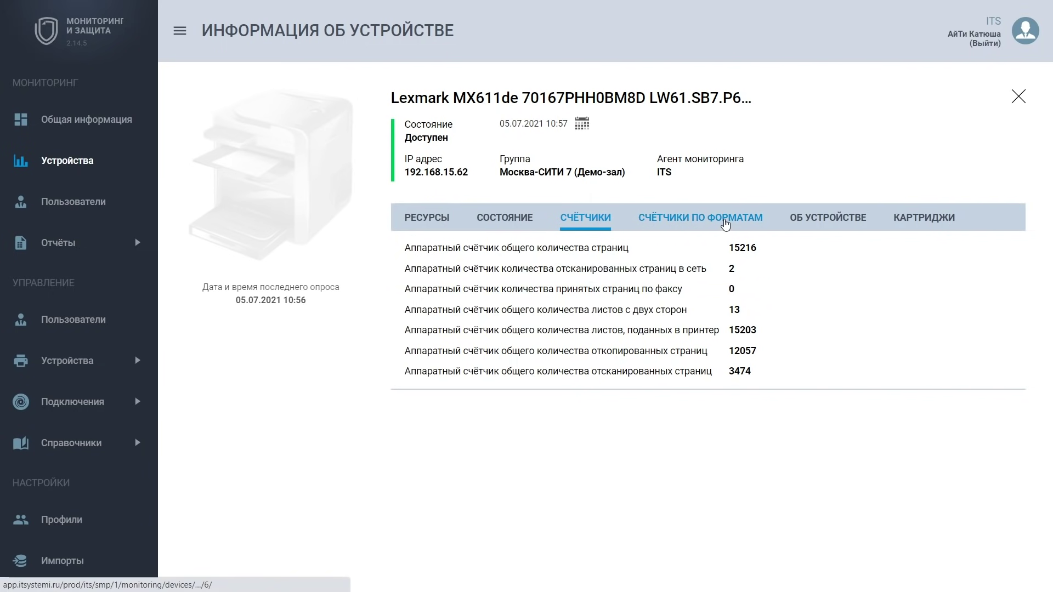
left_click(726, 224)
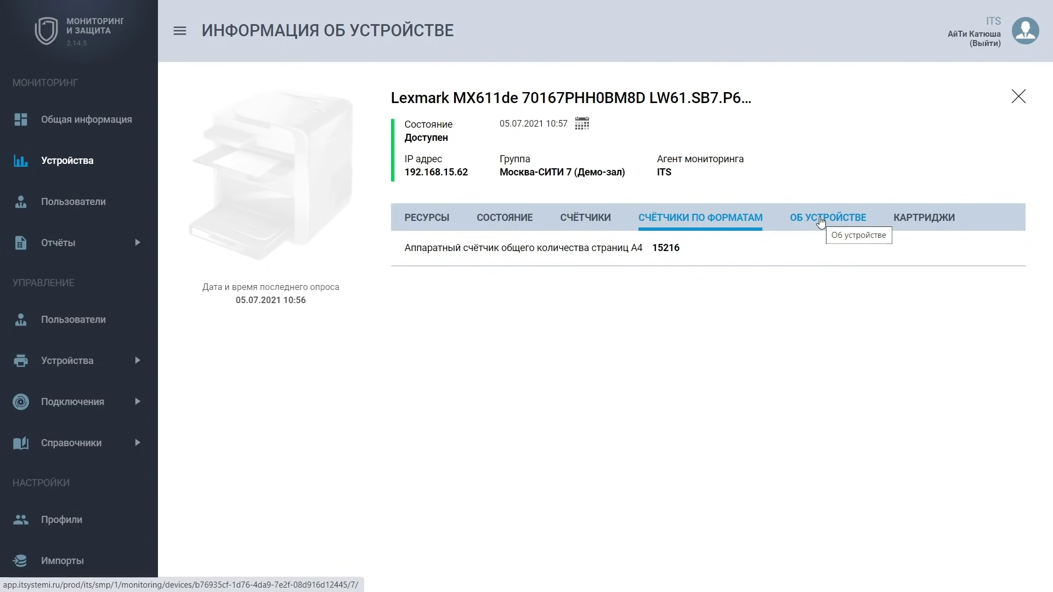
left_click(821, 223)
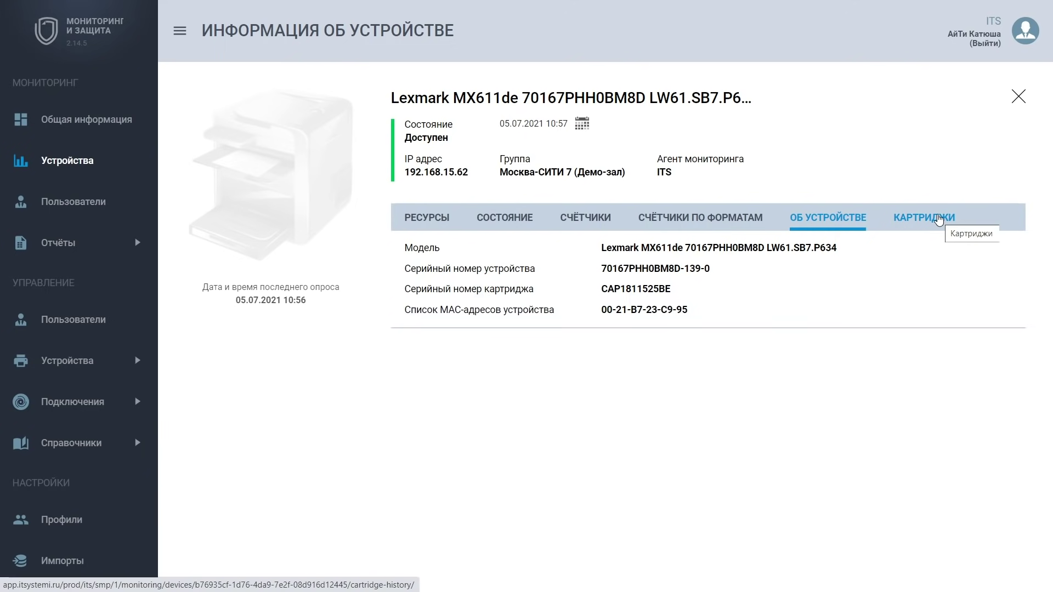
left_click(940, 219)
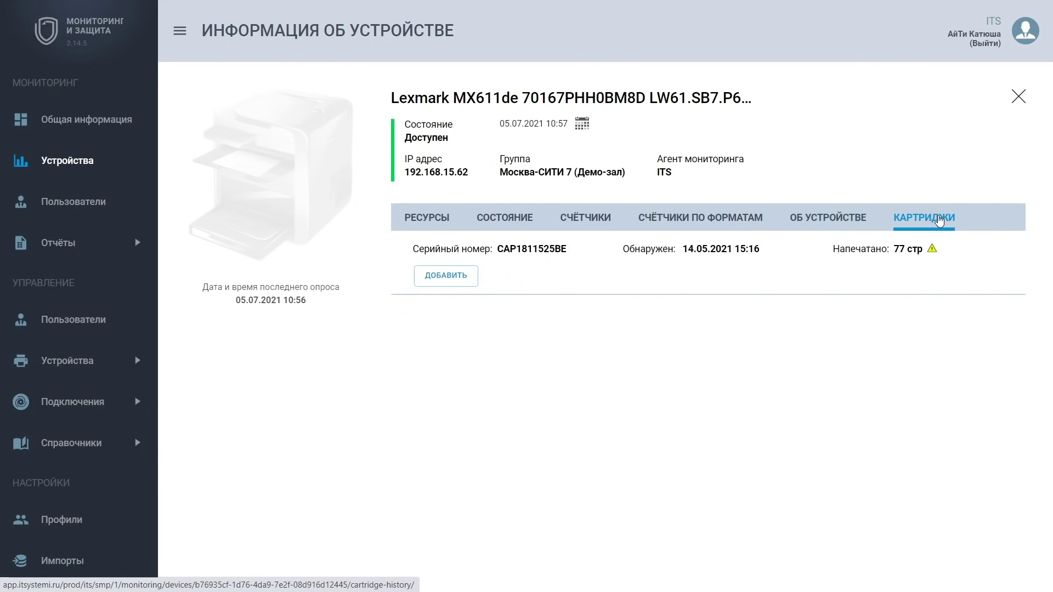
mouse_move(934, 251)
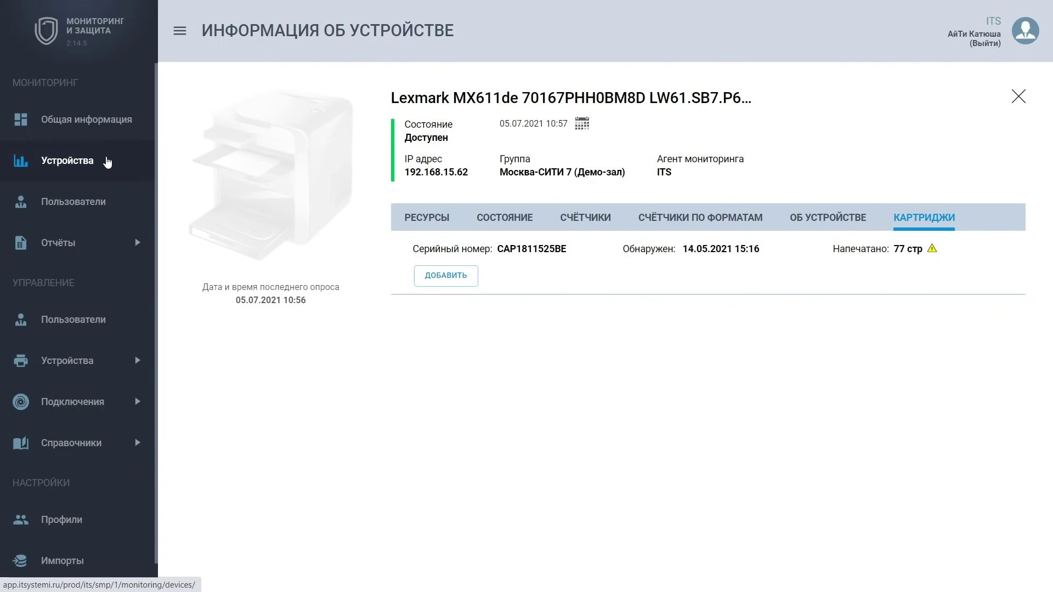
Show the device information as of 03.07.2021 10:57.
left_click(582, 124)
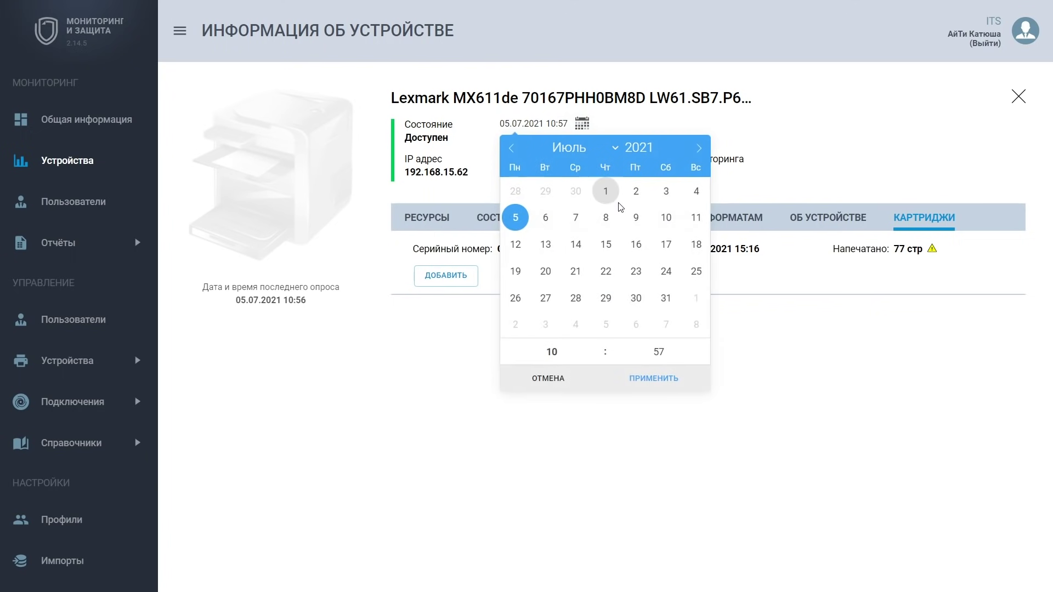
left_click(696, 191)
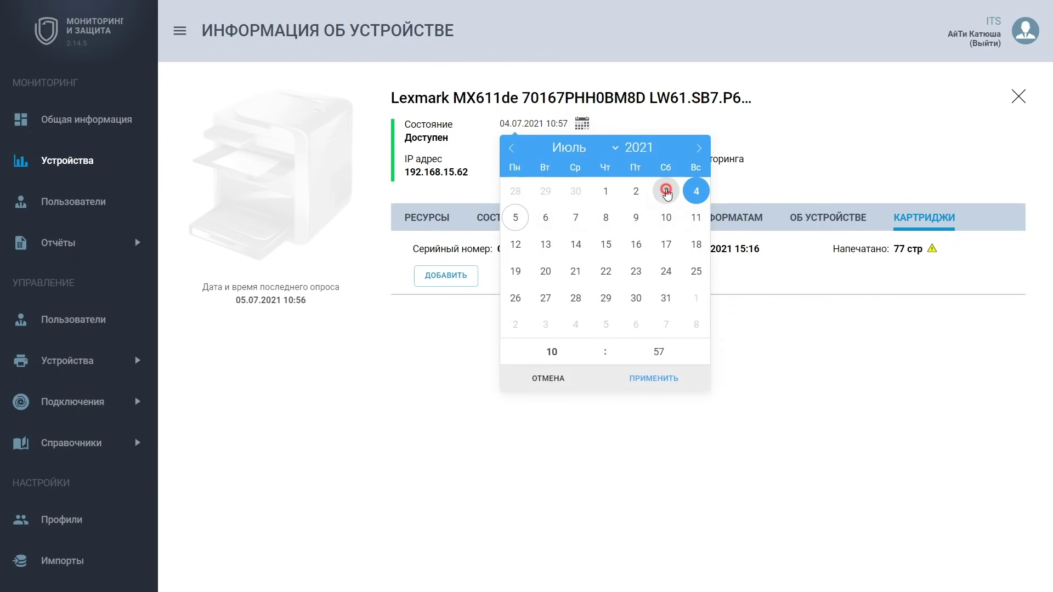
left_click(667, 191)
left_click(666, 382)
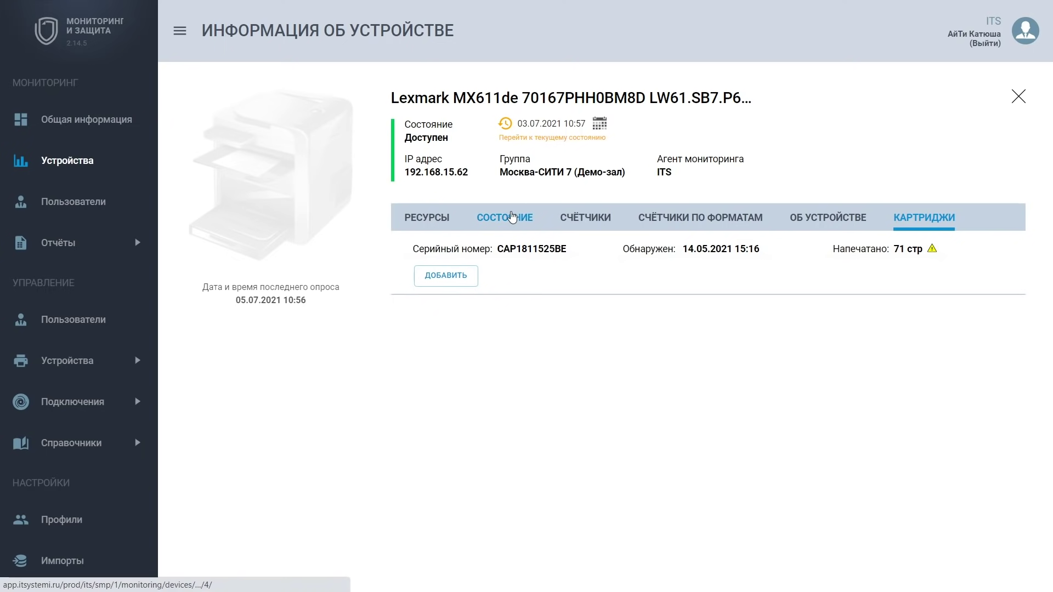
Examine the device's historical counters and state, and return to its current state.
left_click(582, 217)
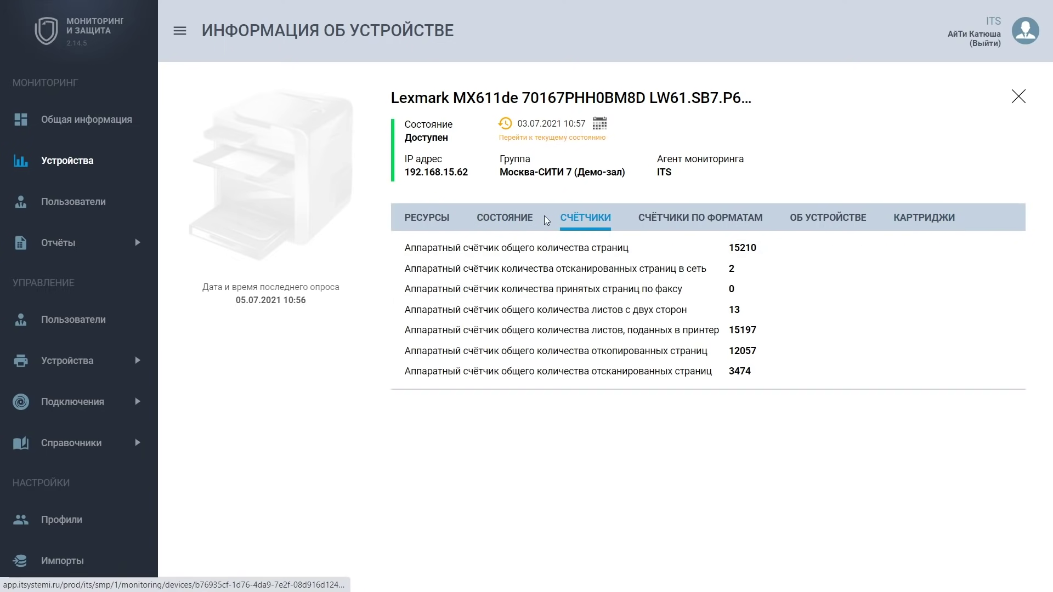
left_click(515, 219)
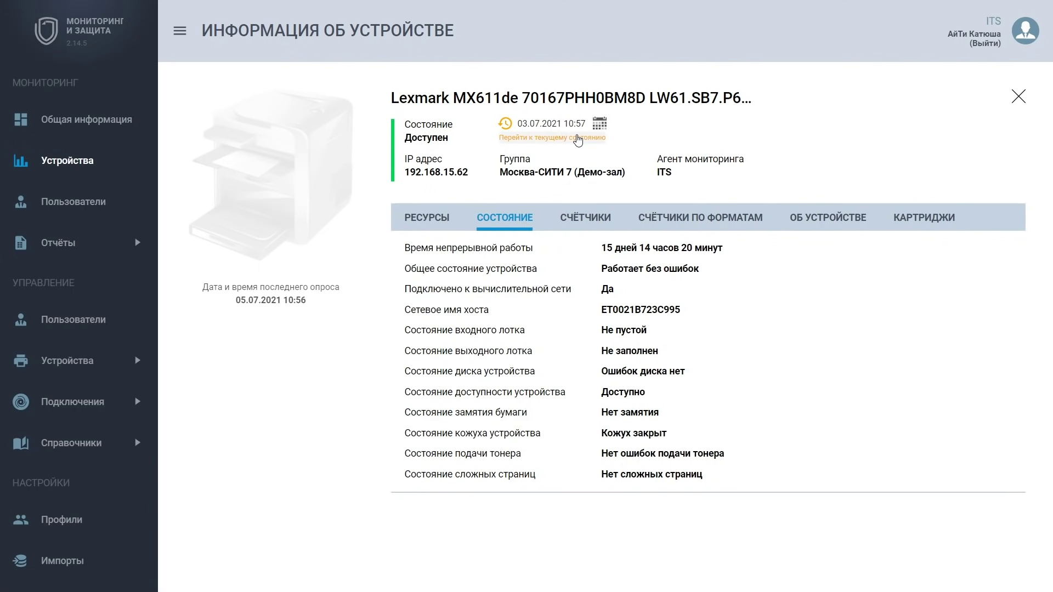
left_click(578, 138)
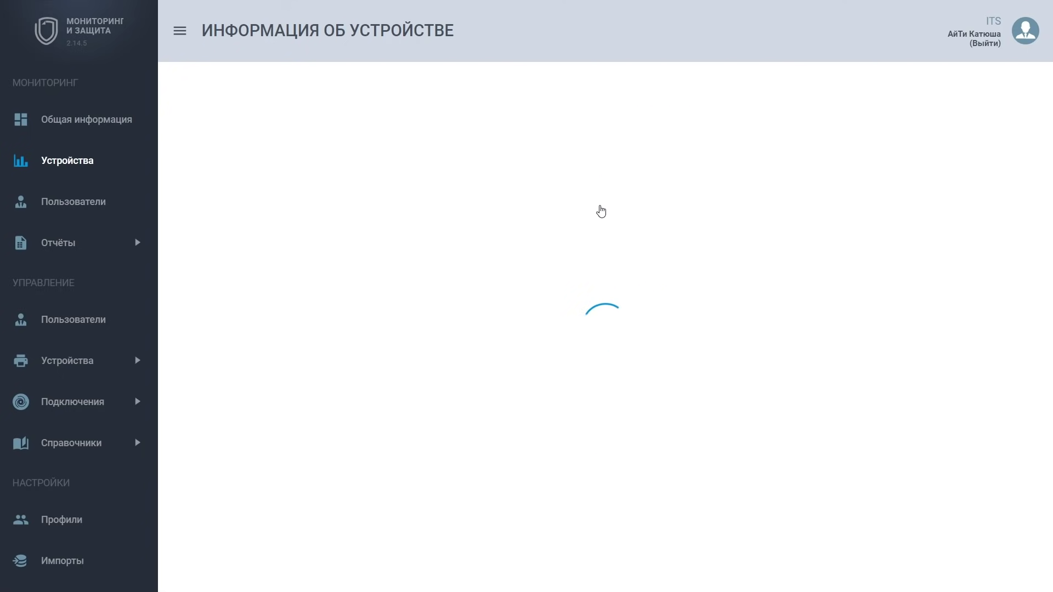
left_click(603, 222)
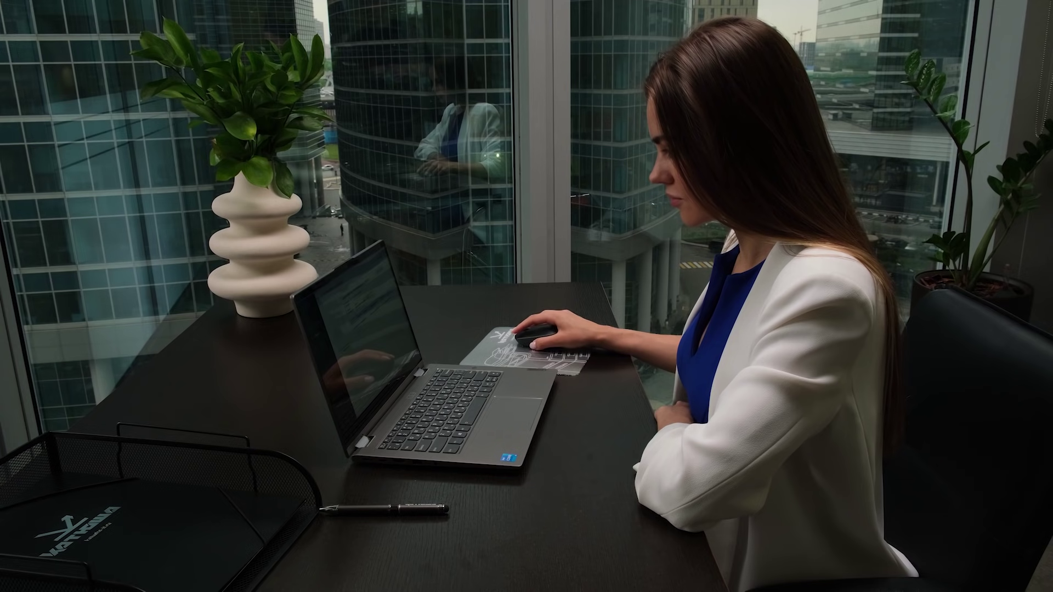
View the monitored users and start a new report with the variant "Пользователи: отчёт для финансового директора".
left_click(102, 206)
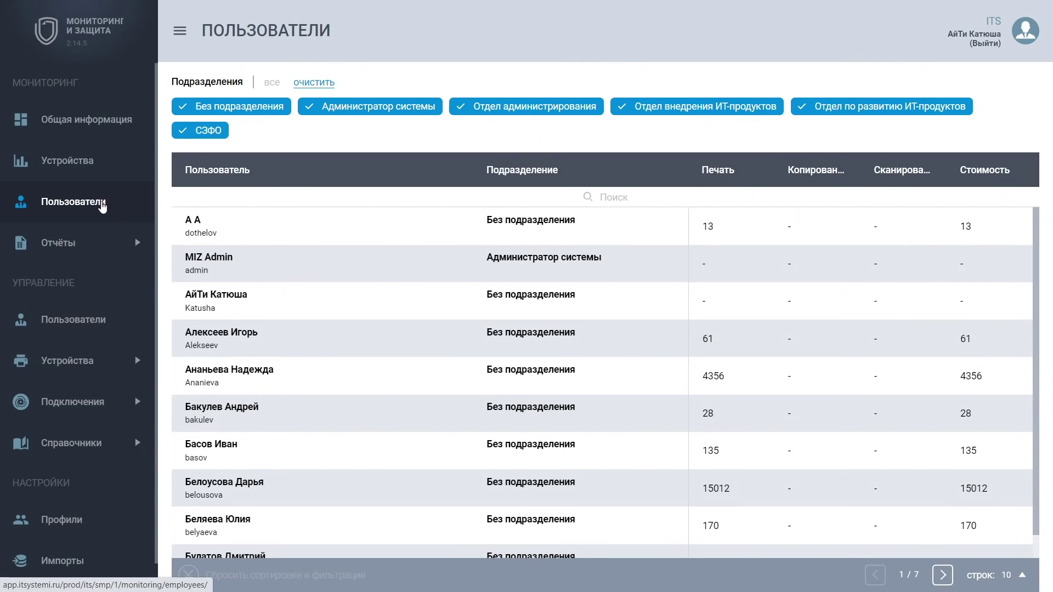
left_click(88, 259)
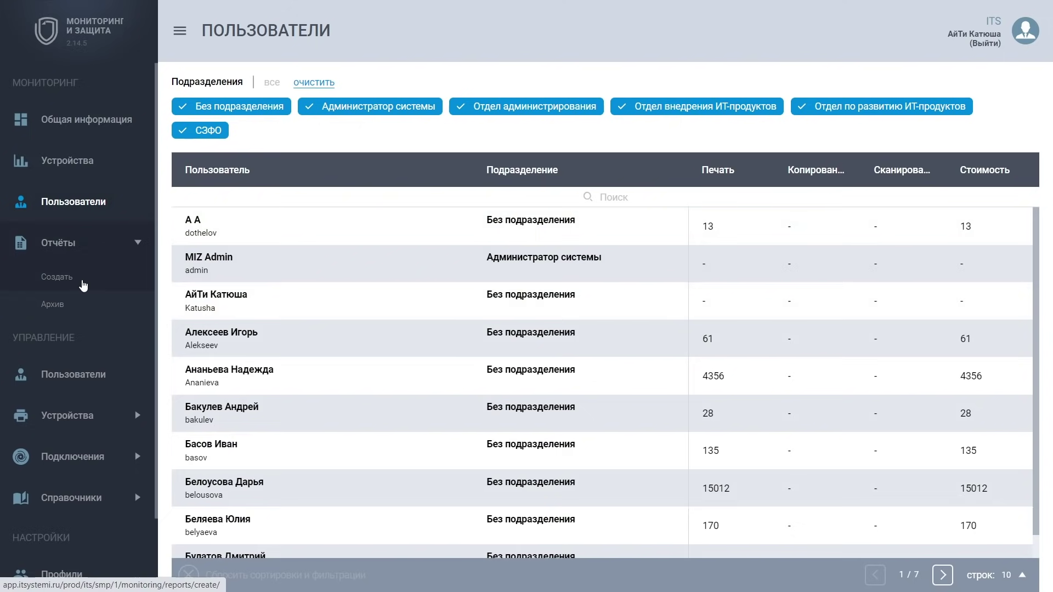
left_click(83, 280)
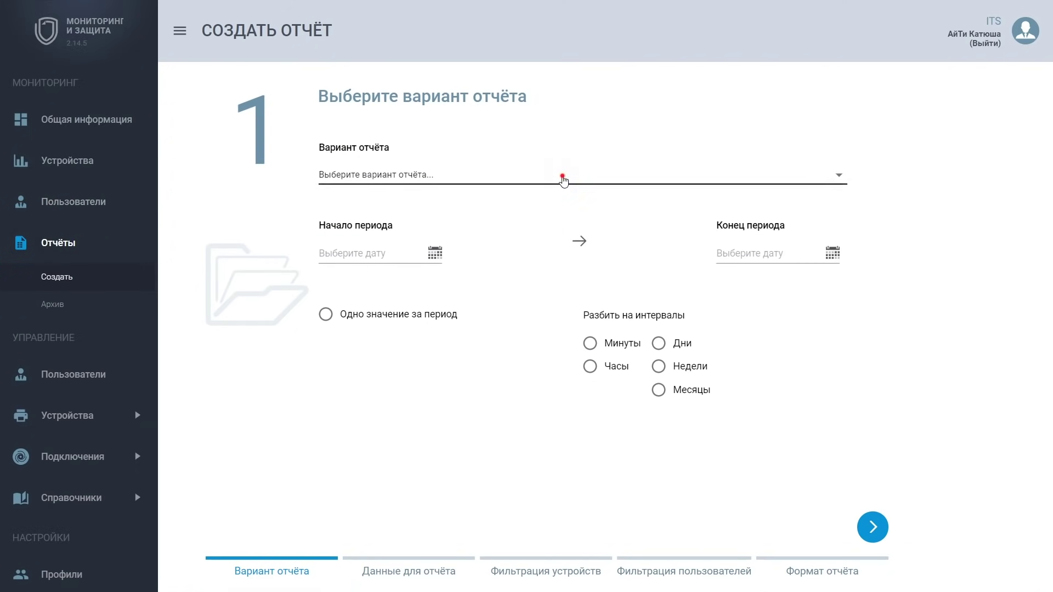
left_click(562, 176)
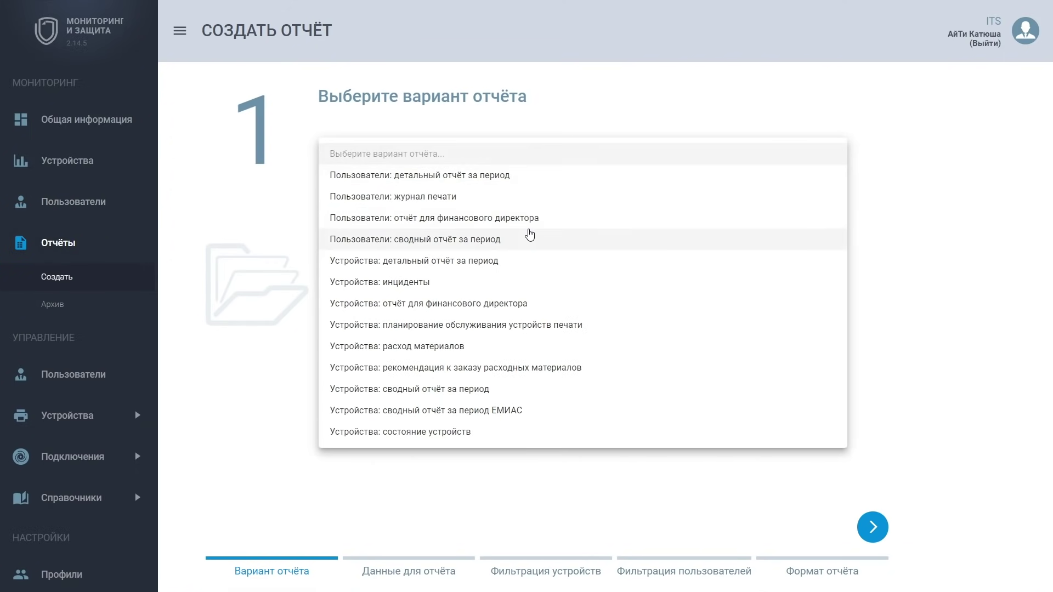
left_click(531, 219)
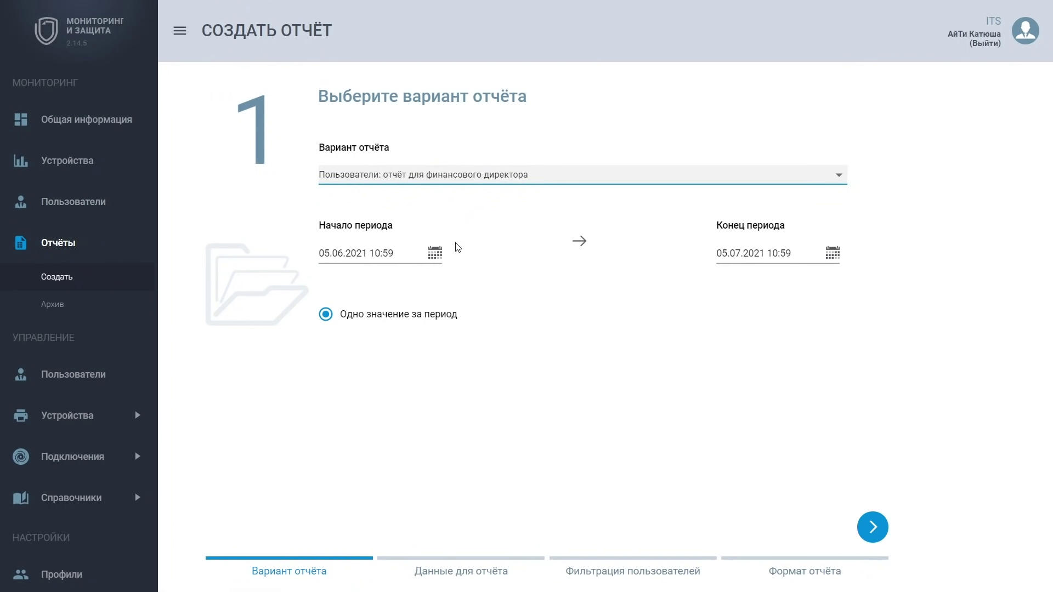
Accept the default period, report data and user filters, and generate the report in XLSX format.
left_click(874, 527)
left_click(878, 529)
left_click(882, 528)
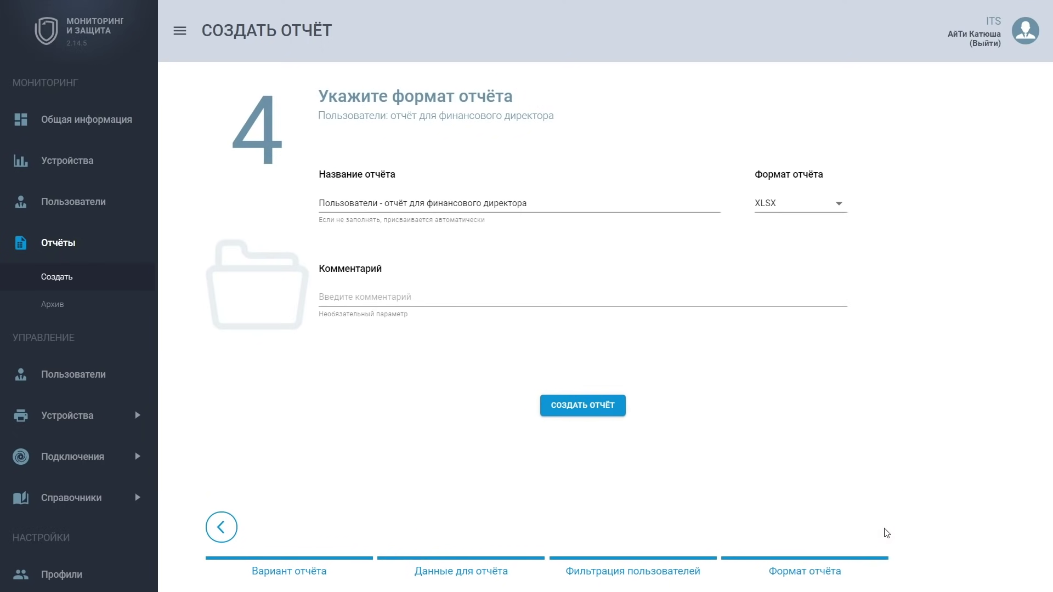
left_click(619, 414)
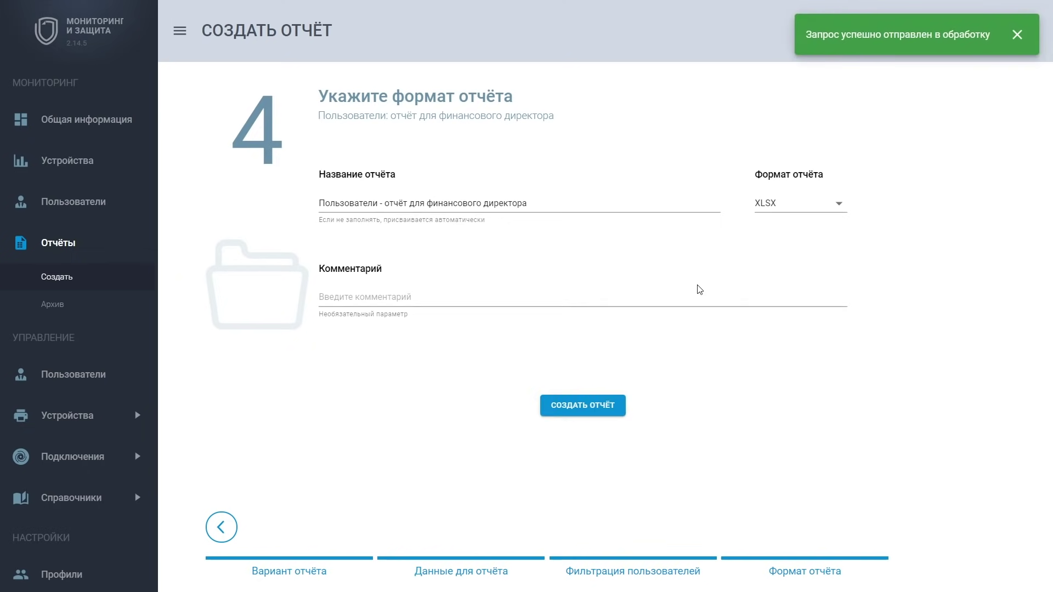
Download the newest report from the archive under its default name and open it maximized in Excel with editing enabled.
left_click(599, 148)
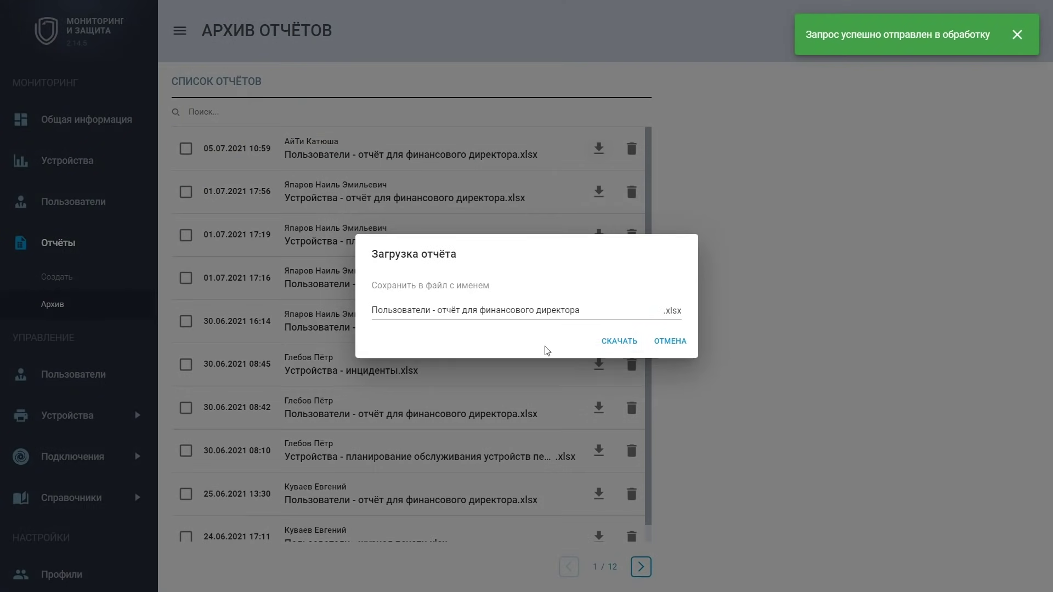
left_click(619, 341)
left_click(68, 573)
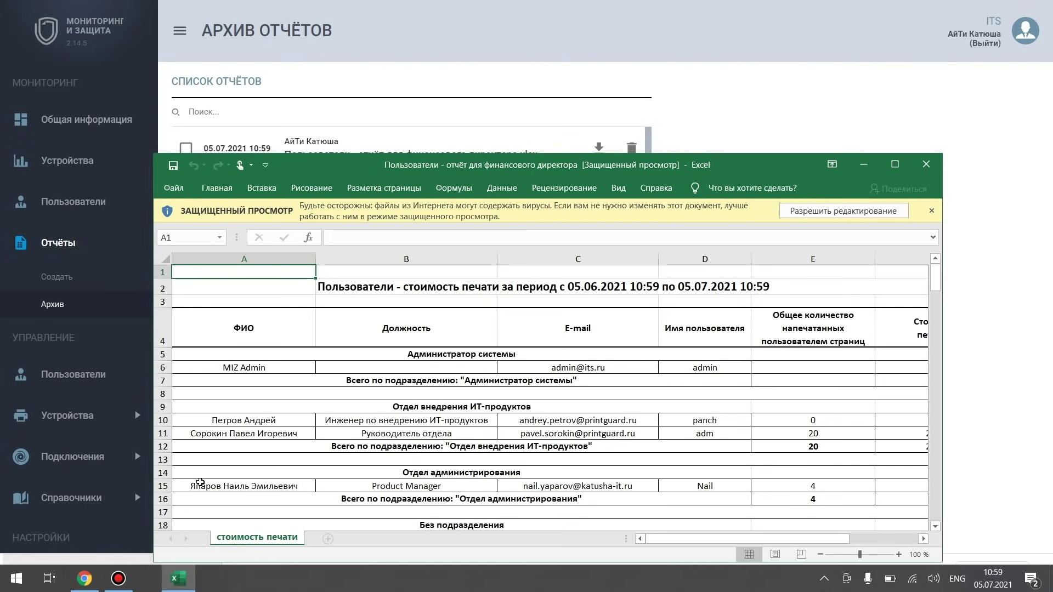
left_click(895, 164)
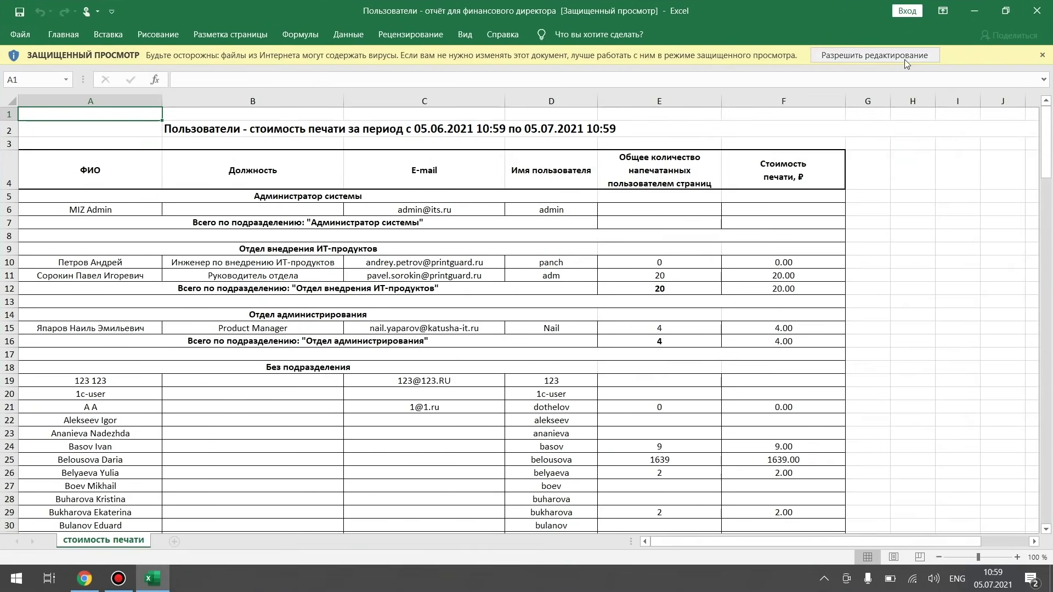
left_click(878, 53)
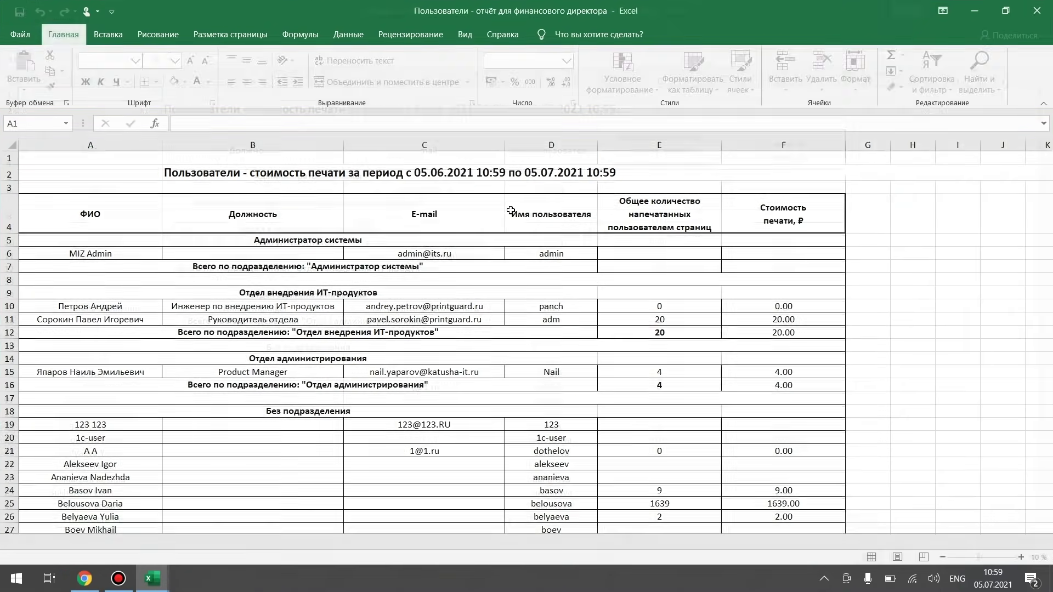
Examine the printed page counts and printing costs per user and department in the report.
left_click(671, 378)
left_click(784, 373)
scroll(788, 404, "down", 3)
scroll(624, 240, "up", 2)
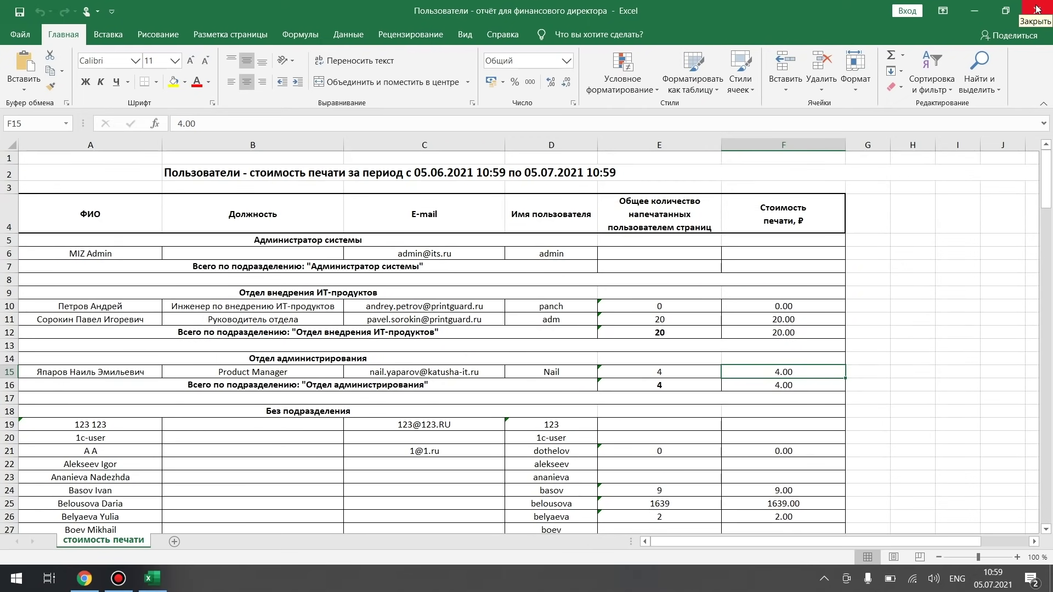
scroll(969, 143, "down", 4)
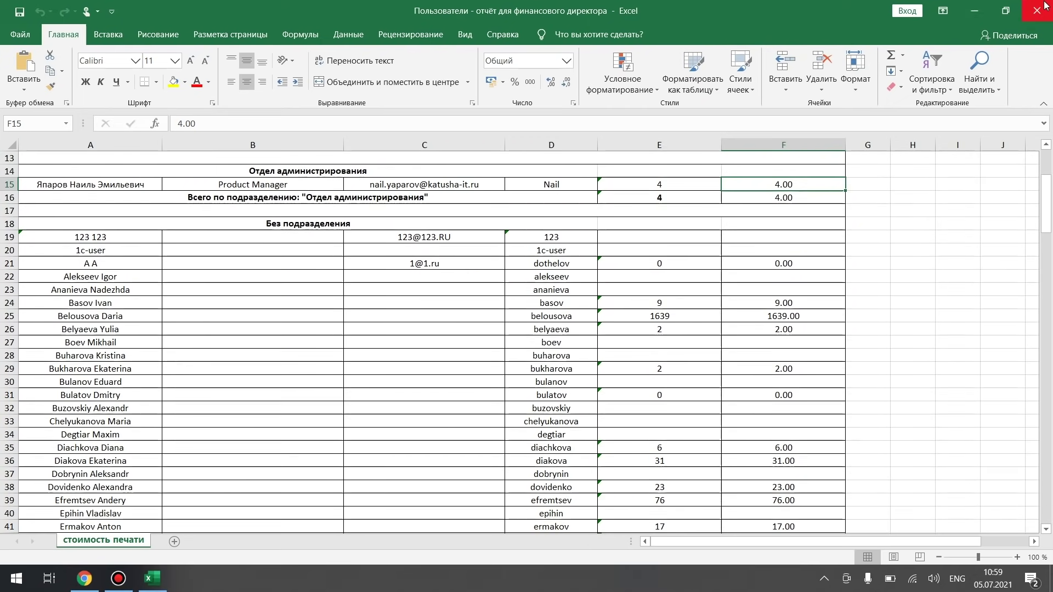
Close the workbook and start a new report with the variant "Устройства: планирование обслуживания устройств печати".
left_click(1045, 6)
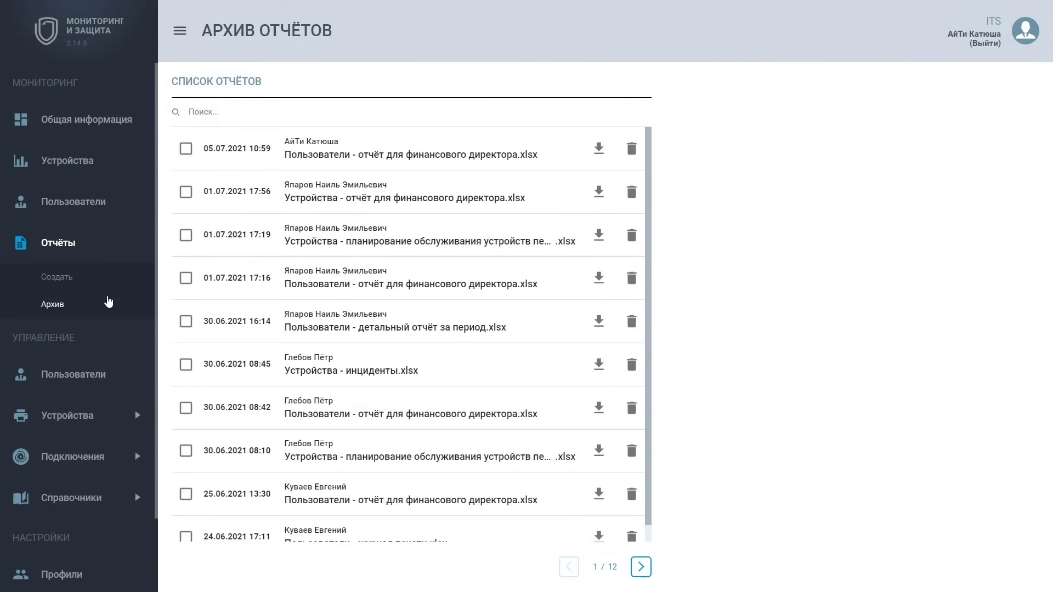
left_click(103, 277)
left_click(449, 164)
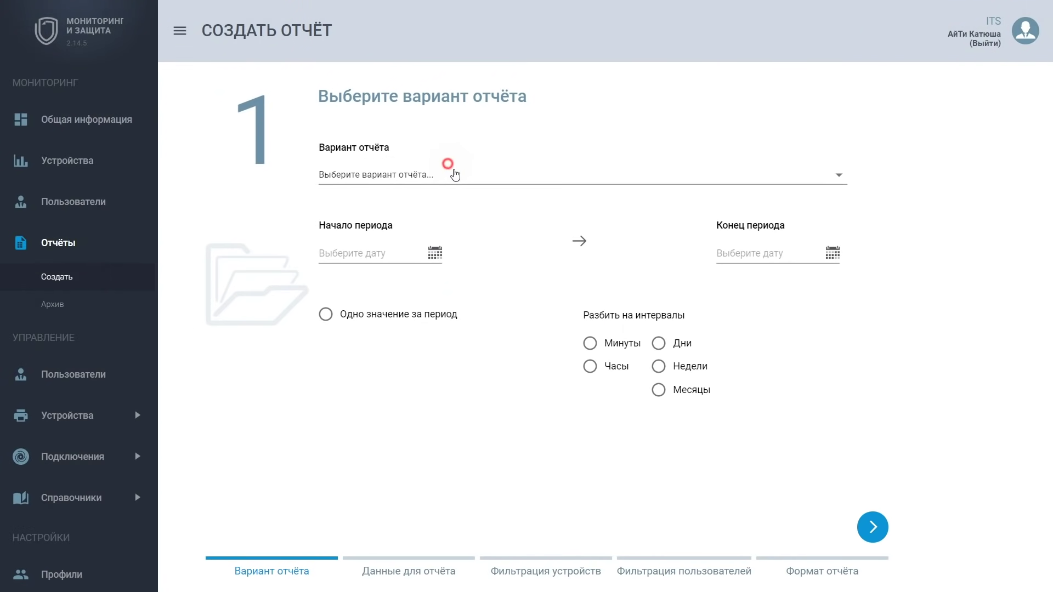
left_click(497, 325)
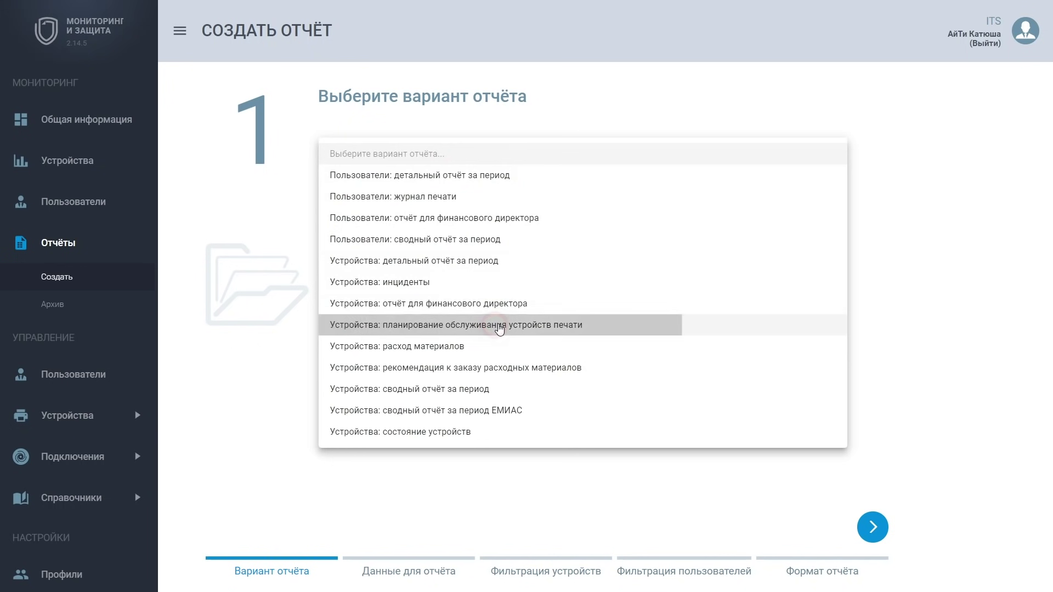
Set the end of the report period to 01.12.2021 12:00.
left_click(833, 253)
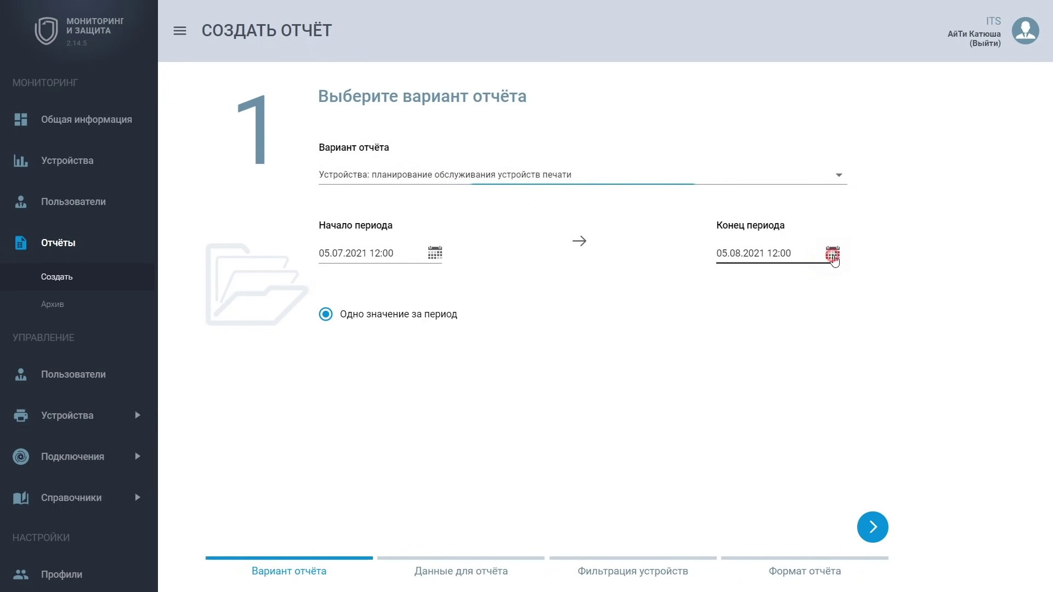
left_click(916, 279)
left_click(917, 279)
left_click(916, 278)
left_click(916, 279)
left_click(793, 321)
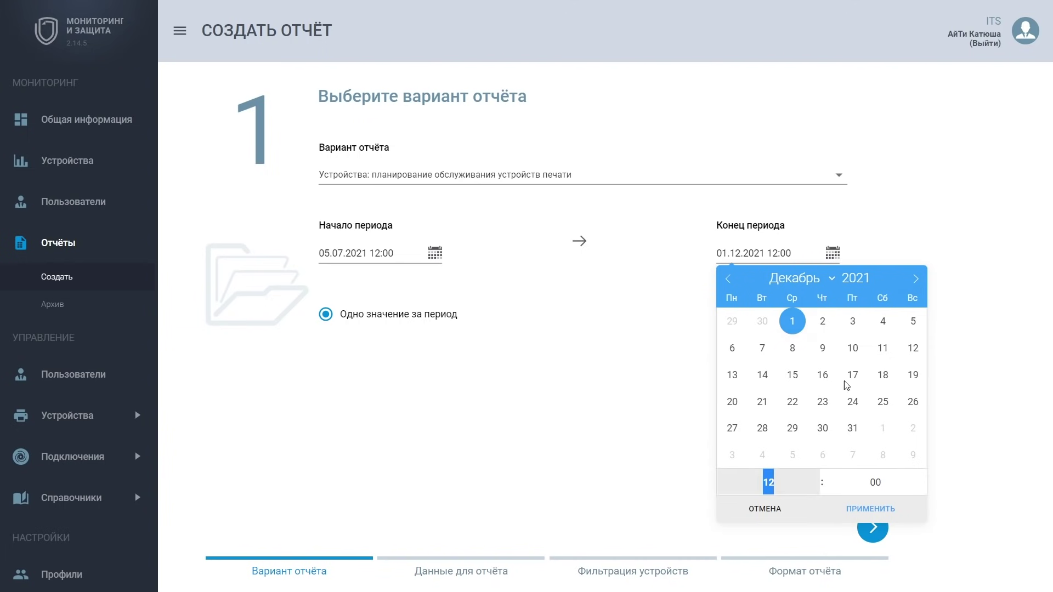
left_click(883, 511)
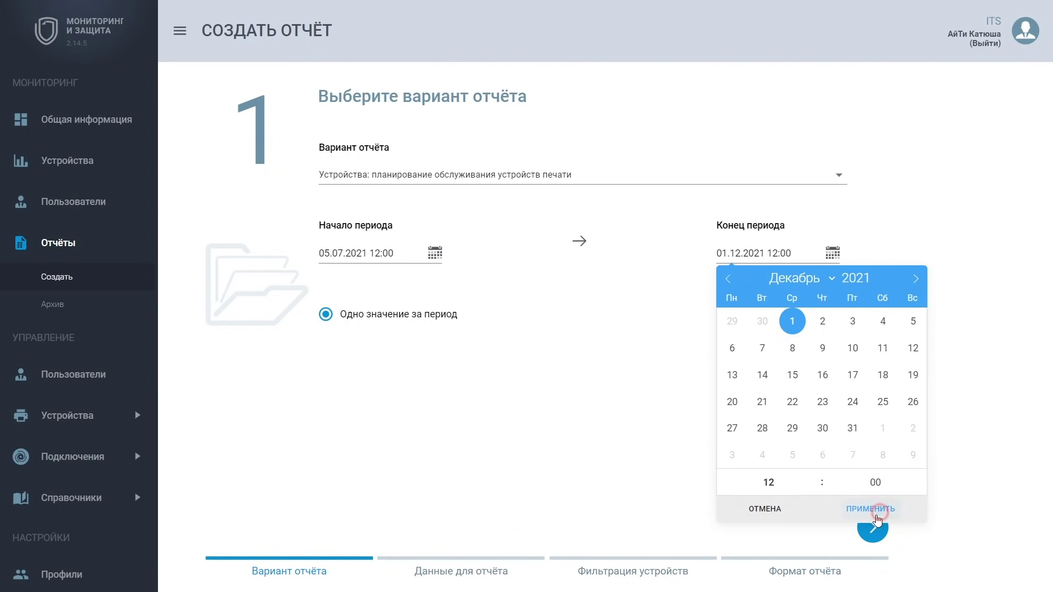
Accept the default report data and device filters, and generate the service planning report in XLSX format.
left_click(884, 529)
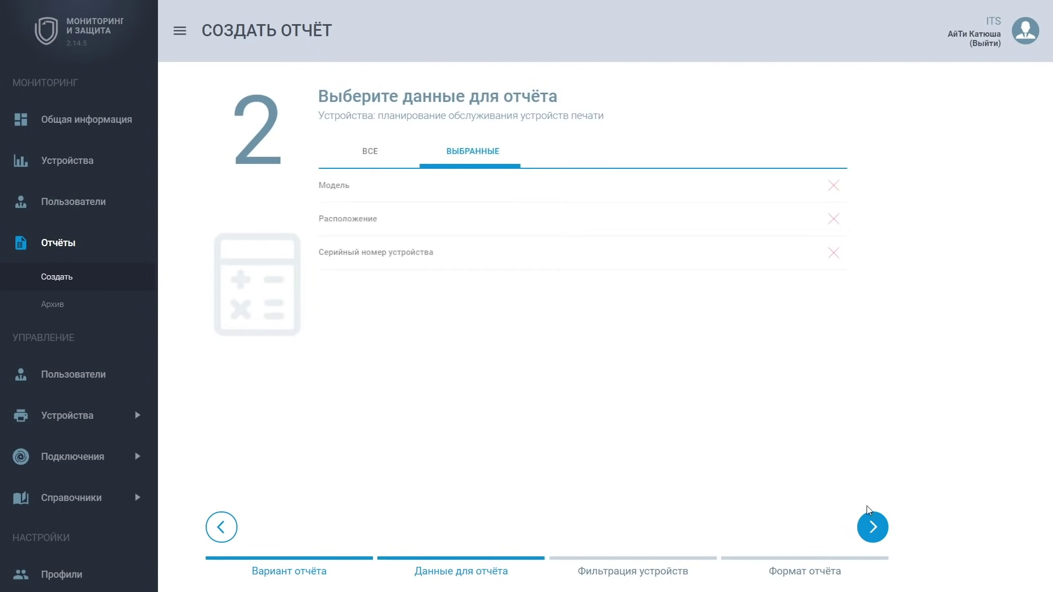
left_click(865, 533)
left_click(873, 528)
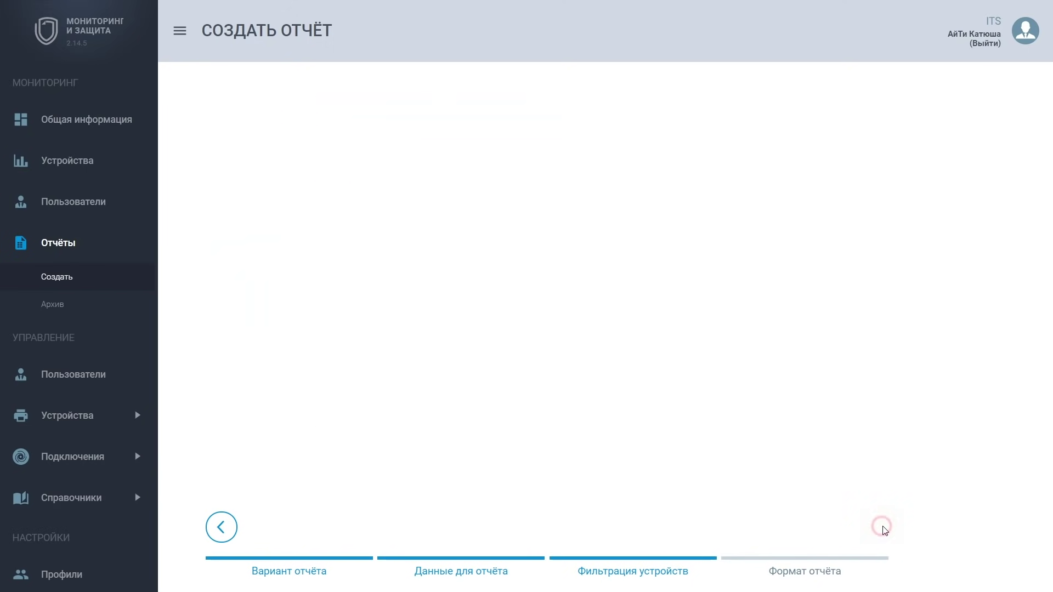
left_click(599, 417)
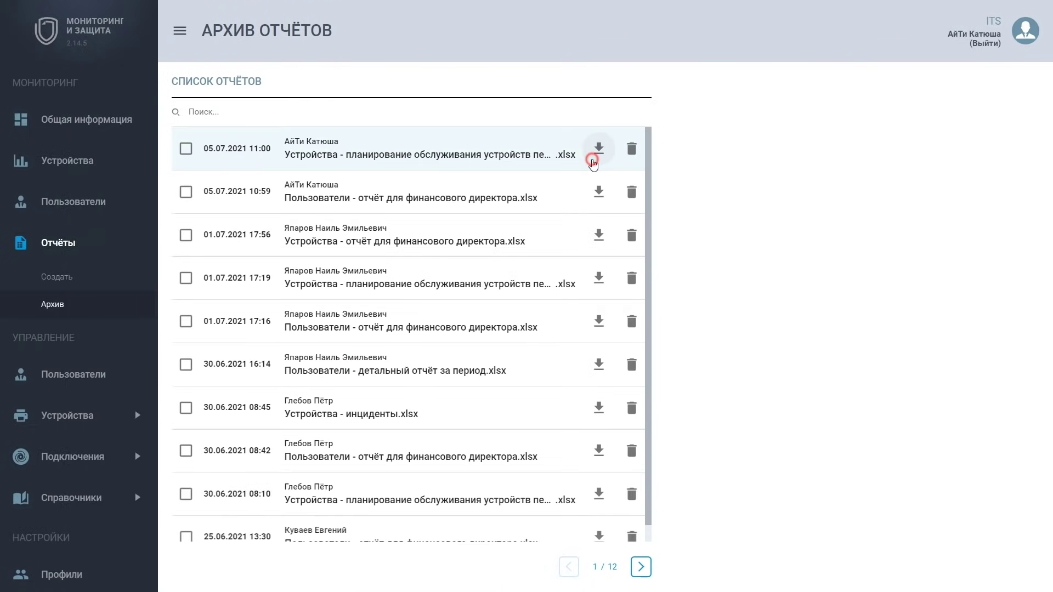
Download the newest service planning report from the archive and open it in Excel with editing enabled.
left_click(601, 149)
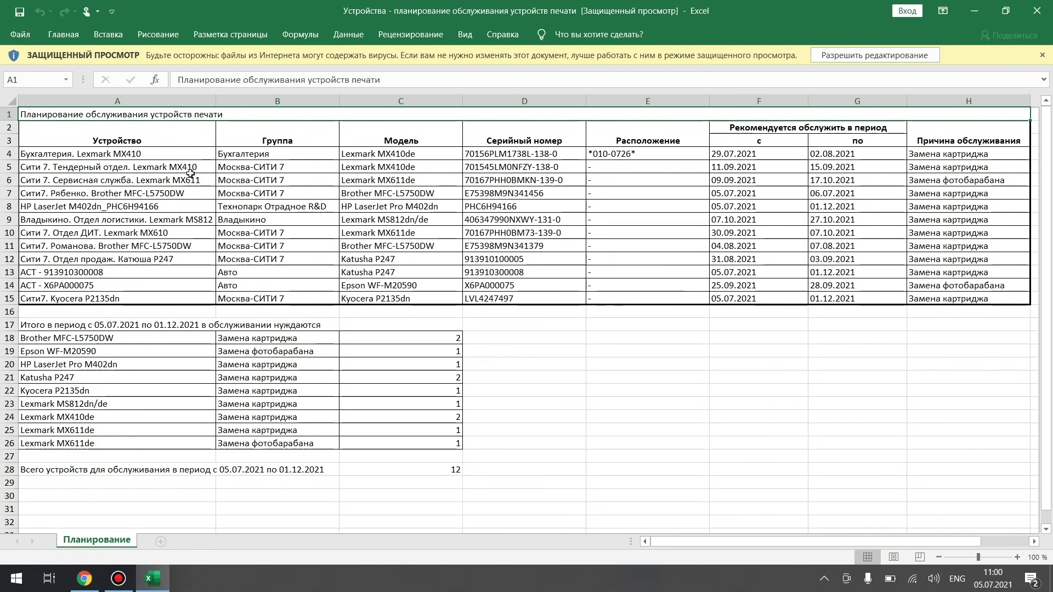
left_click(872, 55)
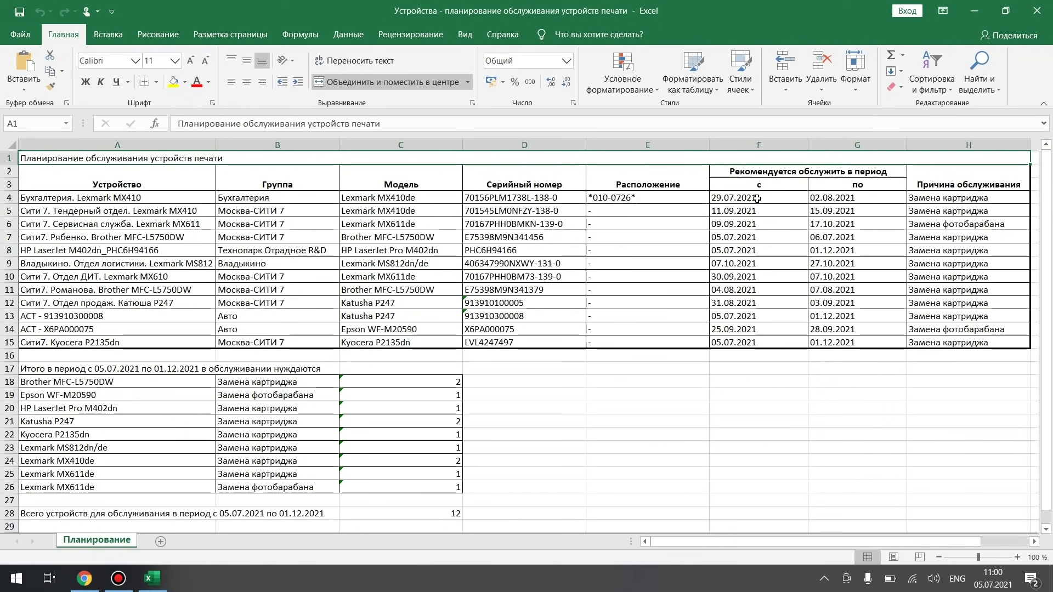
Examine the recommended service dates, the service reasons and the summary for the period in the report.
left_click_drag(757, 198, 845, 199)
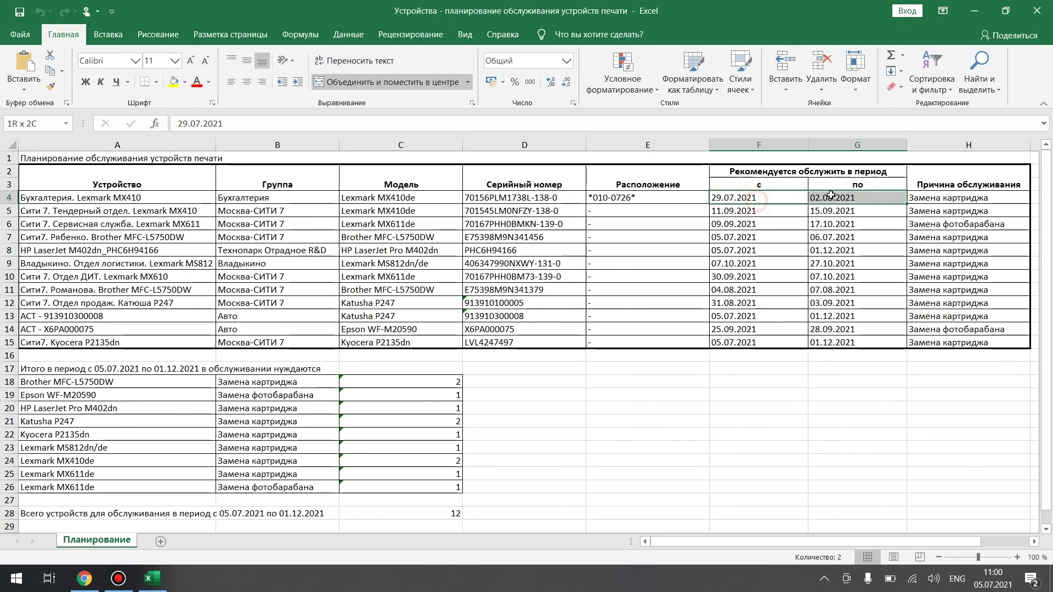
left_click(877, 378)
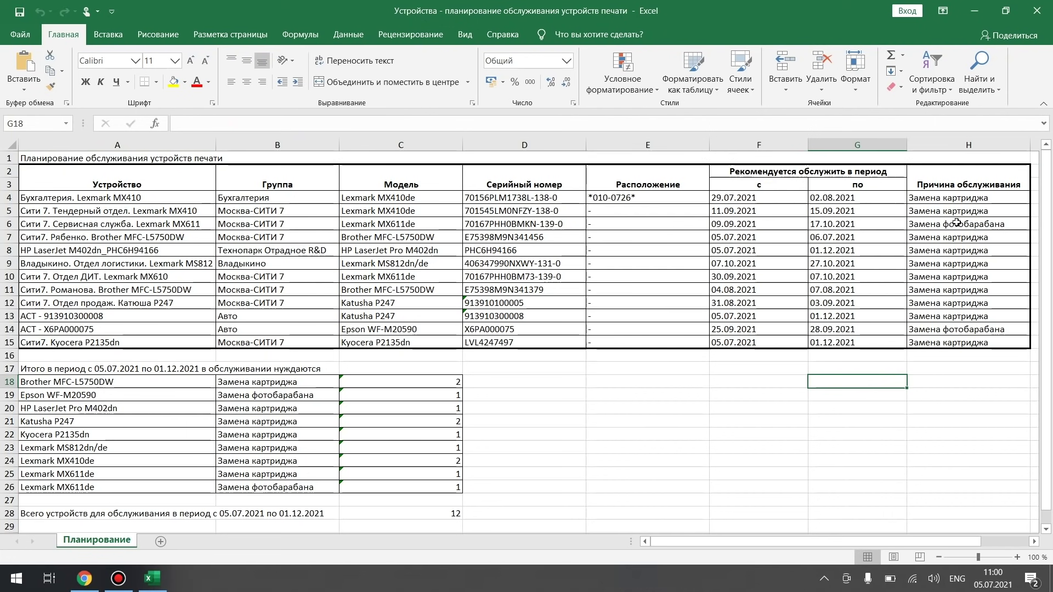
left_click(136, 371)
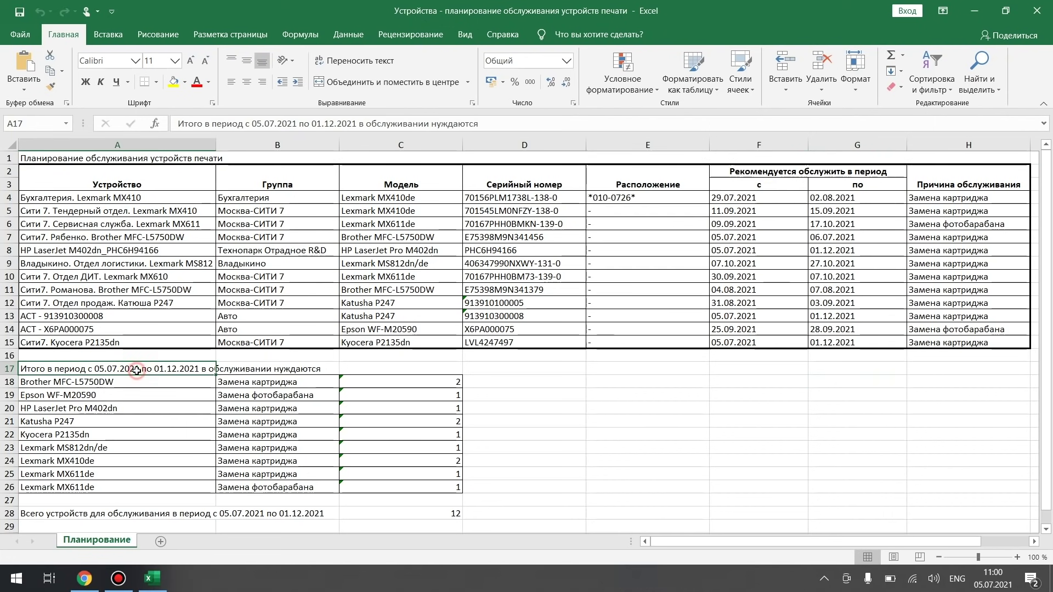
left_click(567, 412)
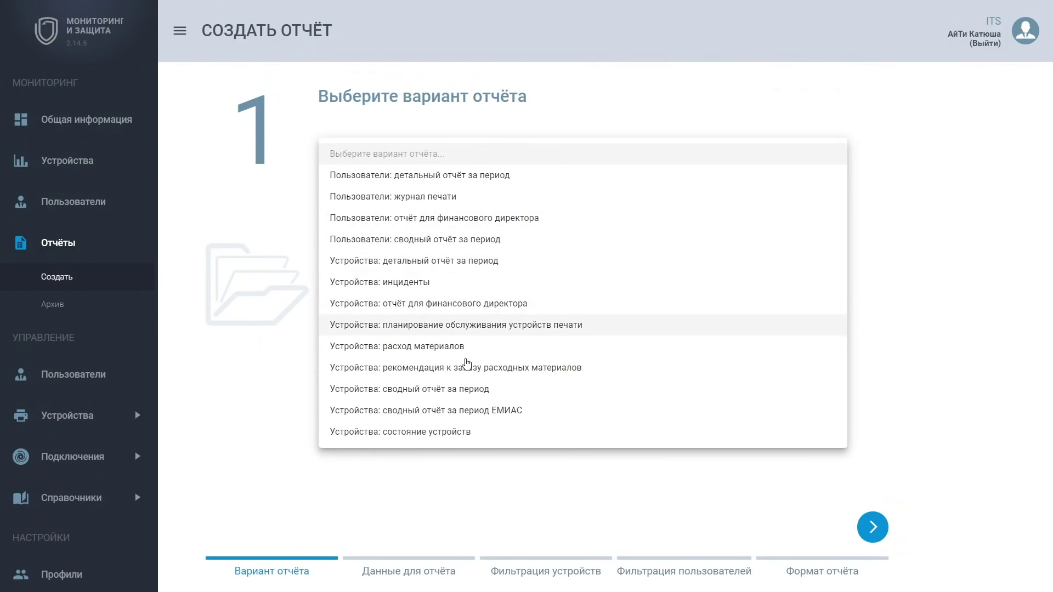
Choose the report variant "Пользователи: детальный отчёт за период" and look through all the data available for it.
left_click(486, 176)
left_click(873, 528)
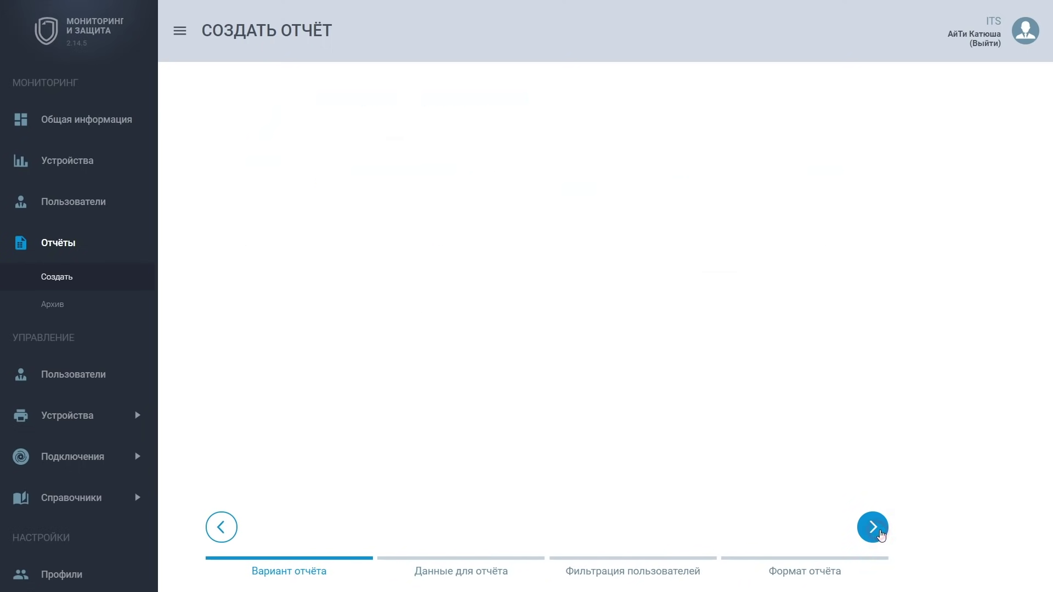
left_click(369, 152)
scroll(477, 329, "down", 2)
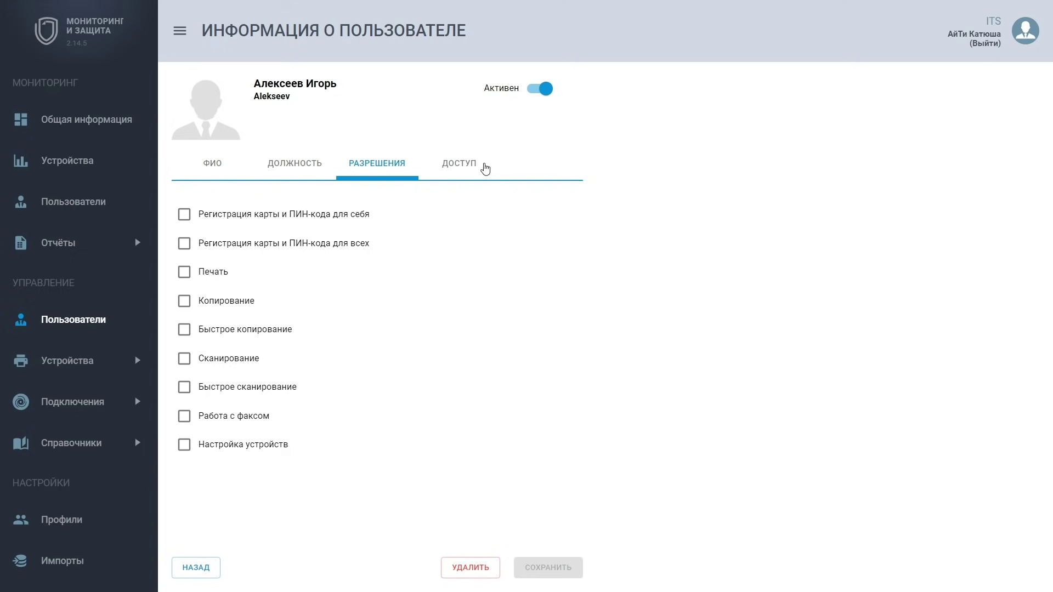
Review the user's access settings for password, PIN and cards, and open the list of monitoring agents.
left_click(461, 171)
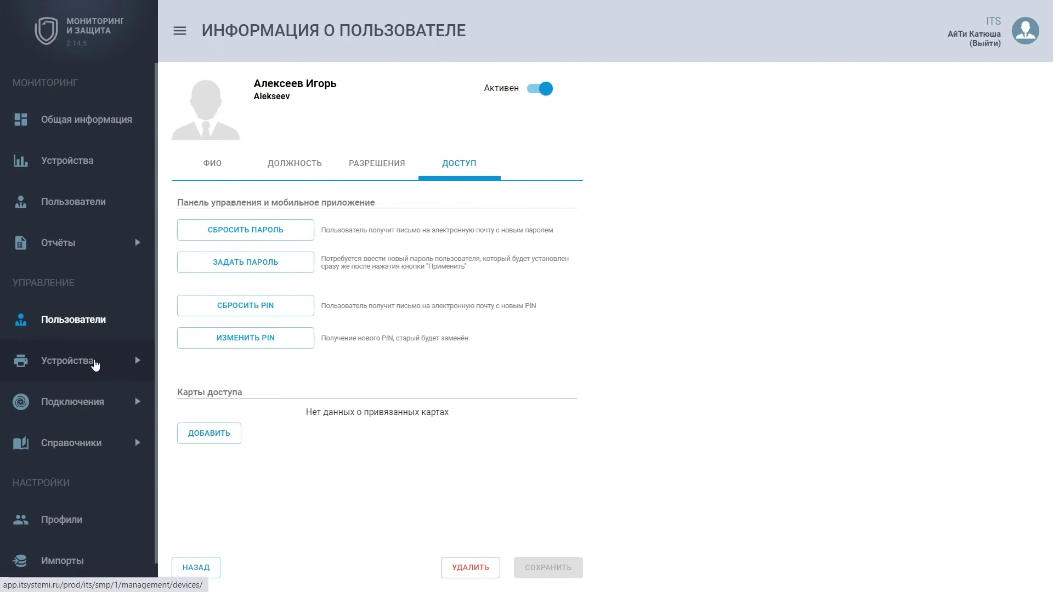
left_click(95, 364)
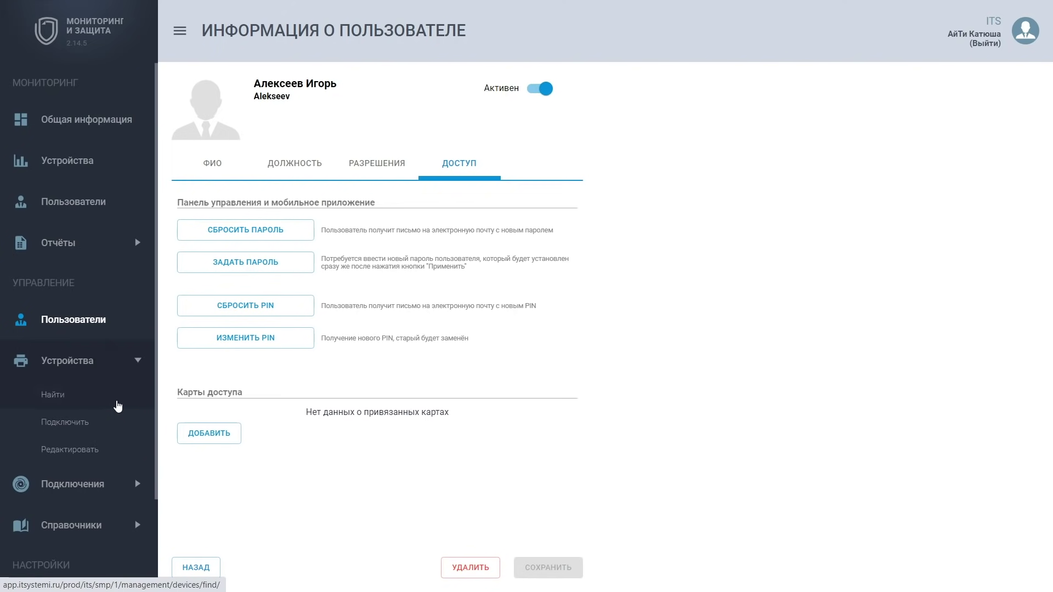
left_click(113, 407)
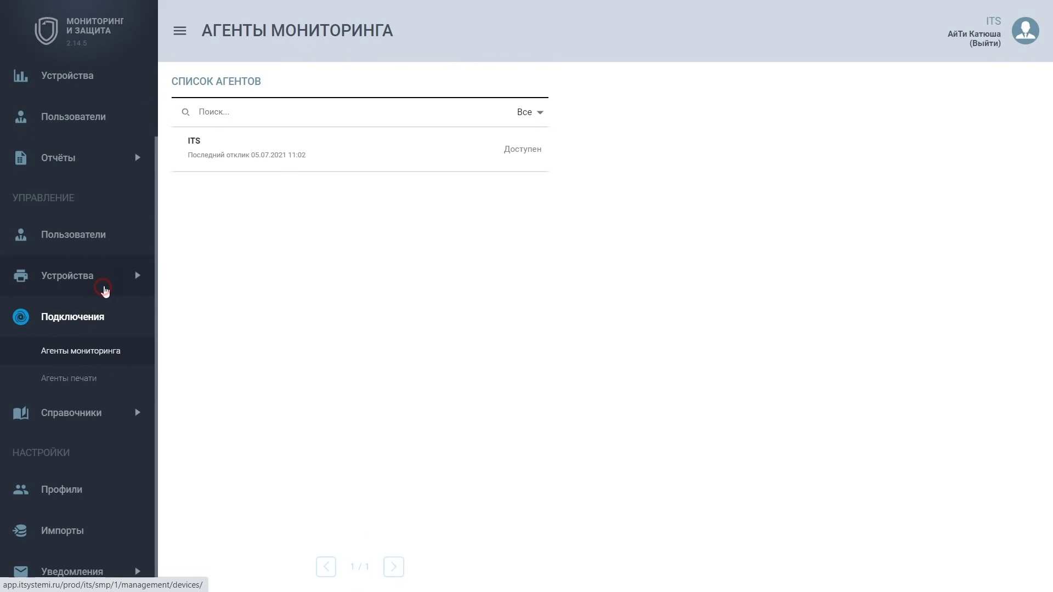
In the device discovery list, select all found devices and assign them to the group "Бухгалтерия".
left_click(104, 289)
left_click(111, 310)
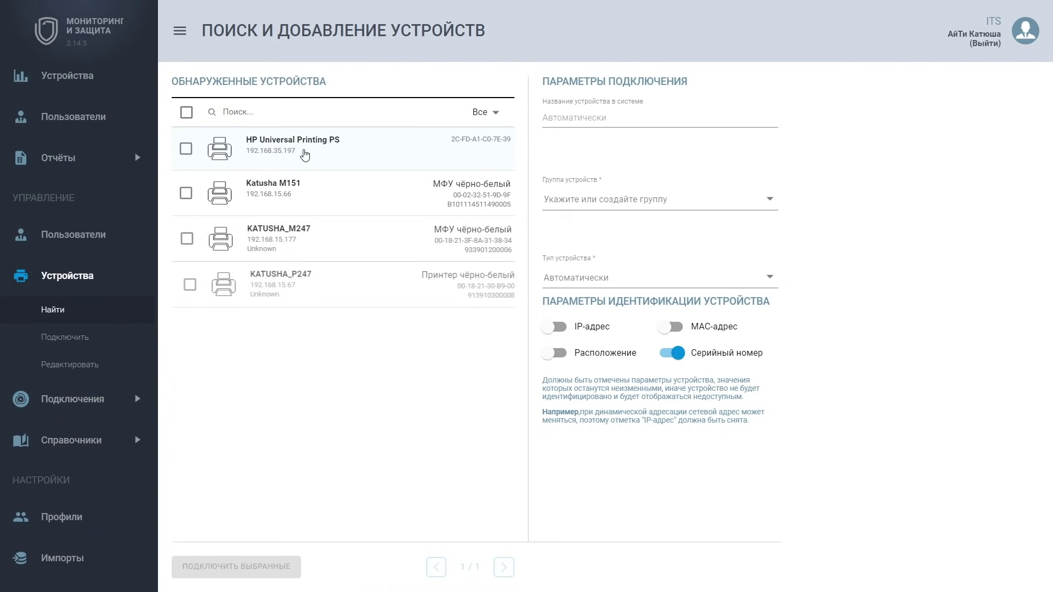
left_click(187, 112)
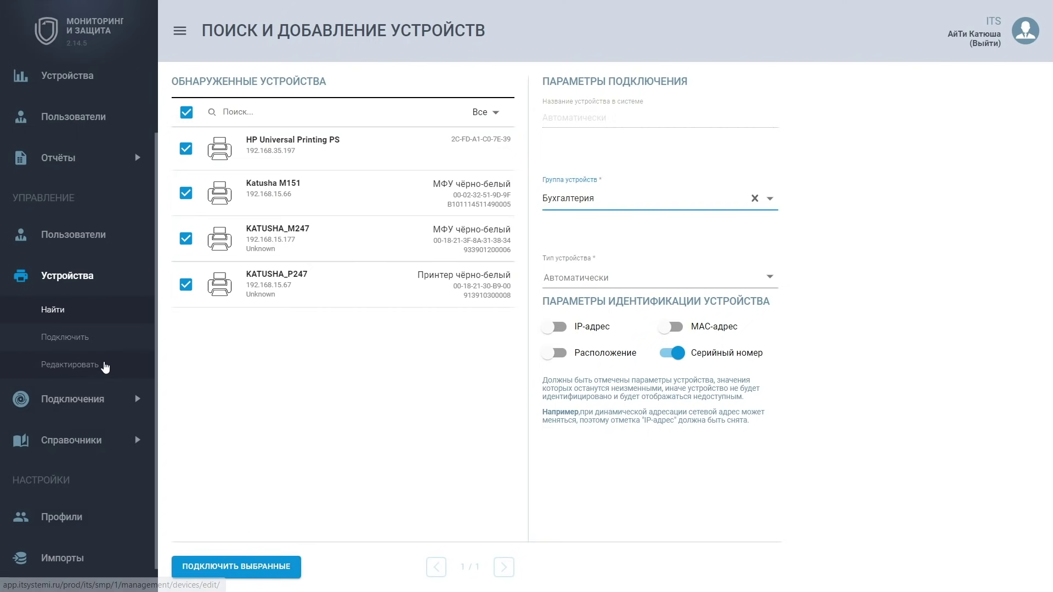
Open the second device in the list of connected devices for editing and review its settings.
left_click(105, 364)
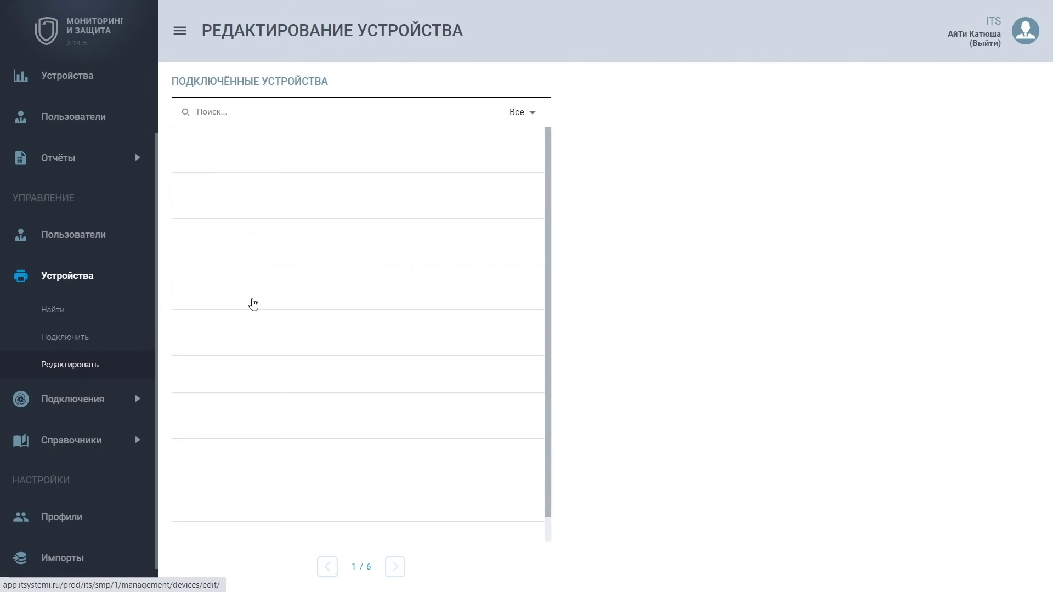
left_click(293, 192)
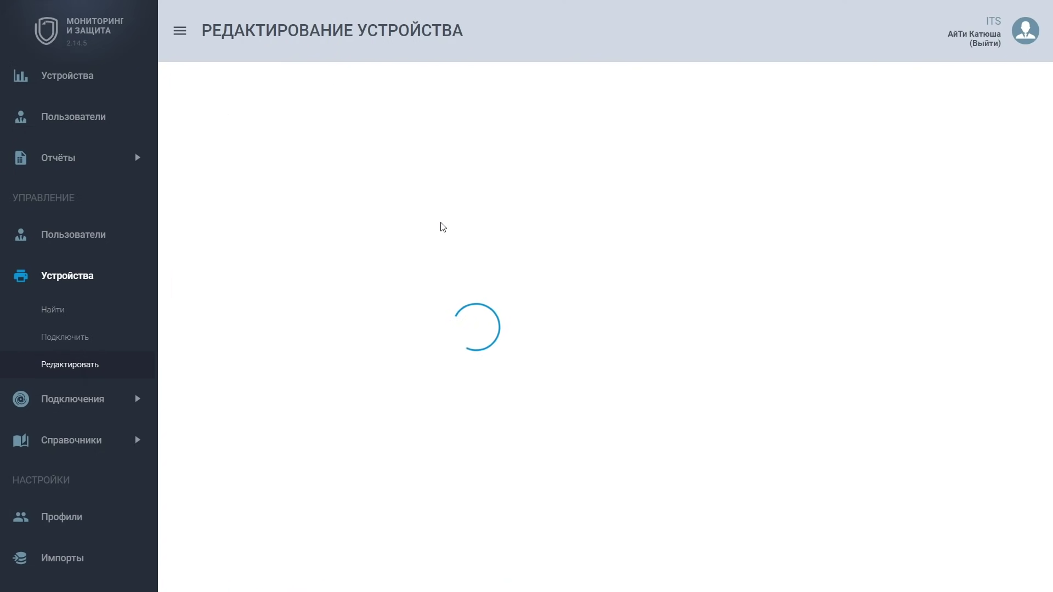
left_click_drag(461, 205, 412, 244)
left_click(418, 202)
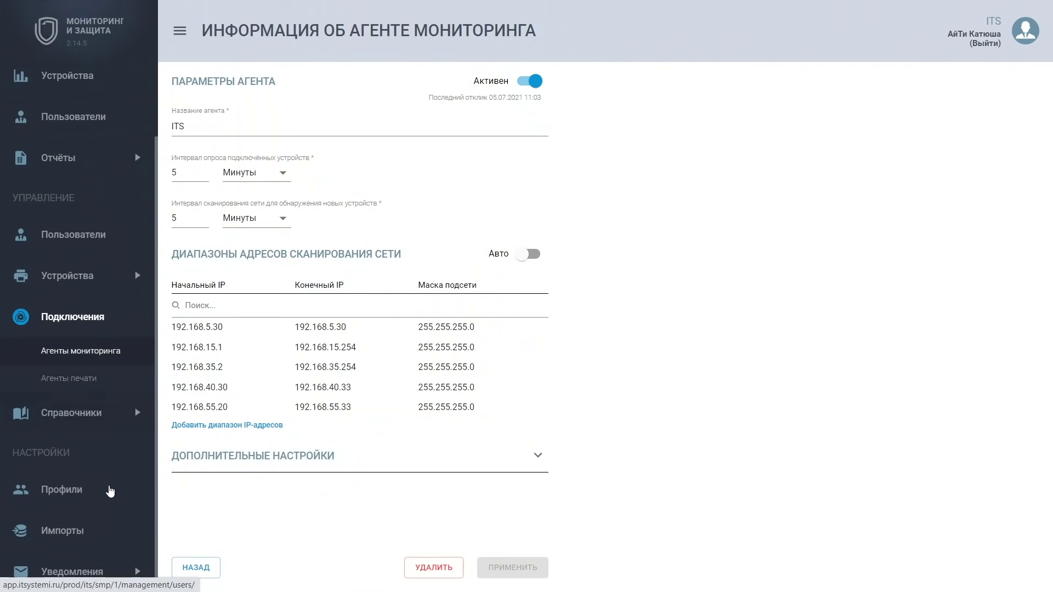
Open the signed-in account's profile in profile management and check its permissions.
left_click(106, 491)
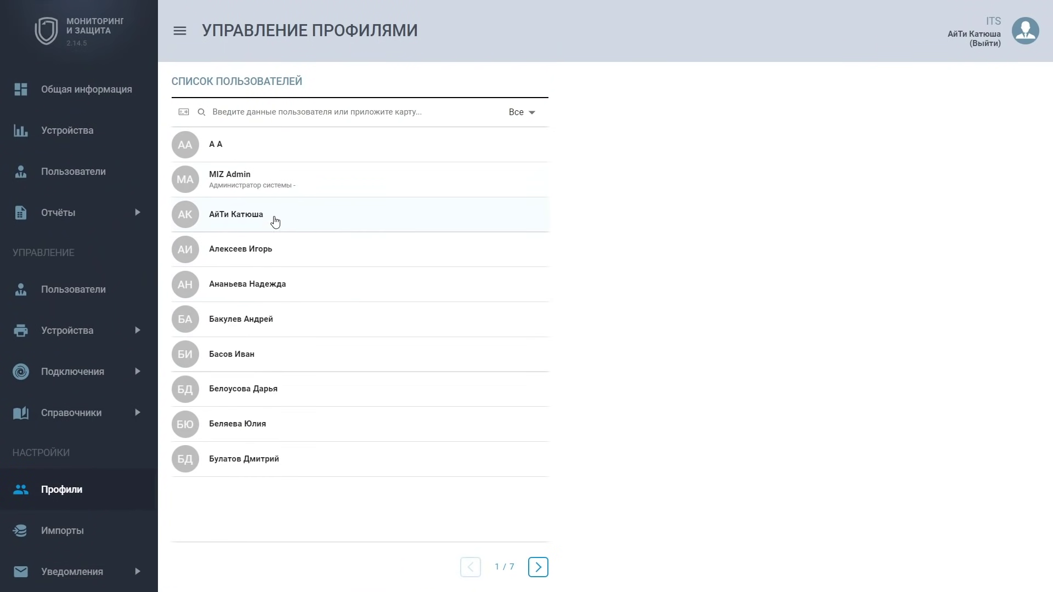
left_click(274, 220)
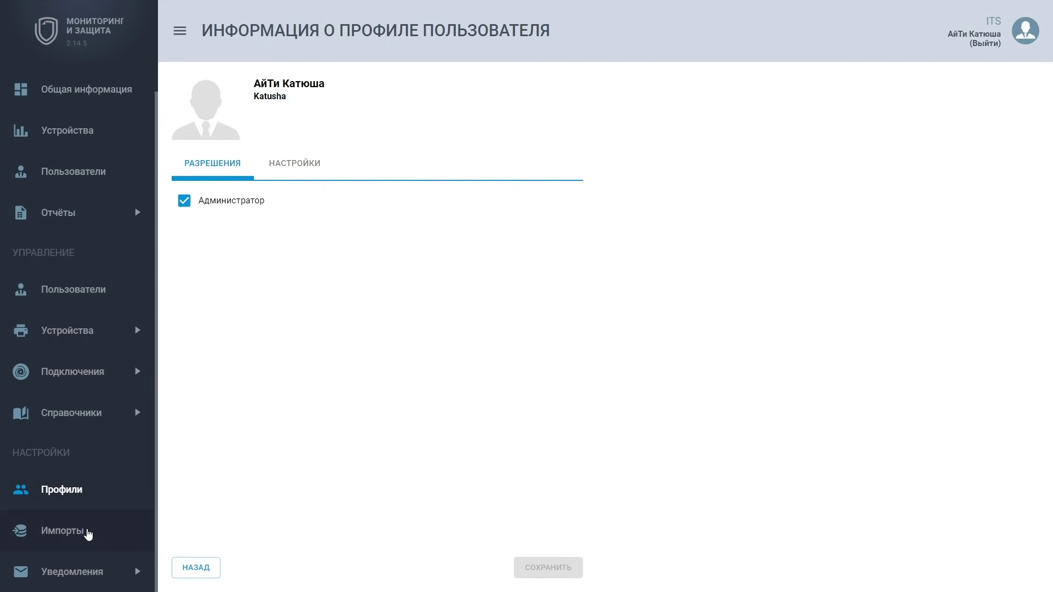
Start a new import with the ActiveDirectory provider and look through its connection settings.
left_click(94, 545)
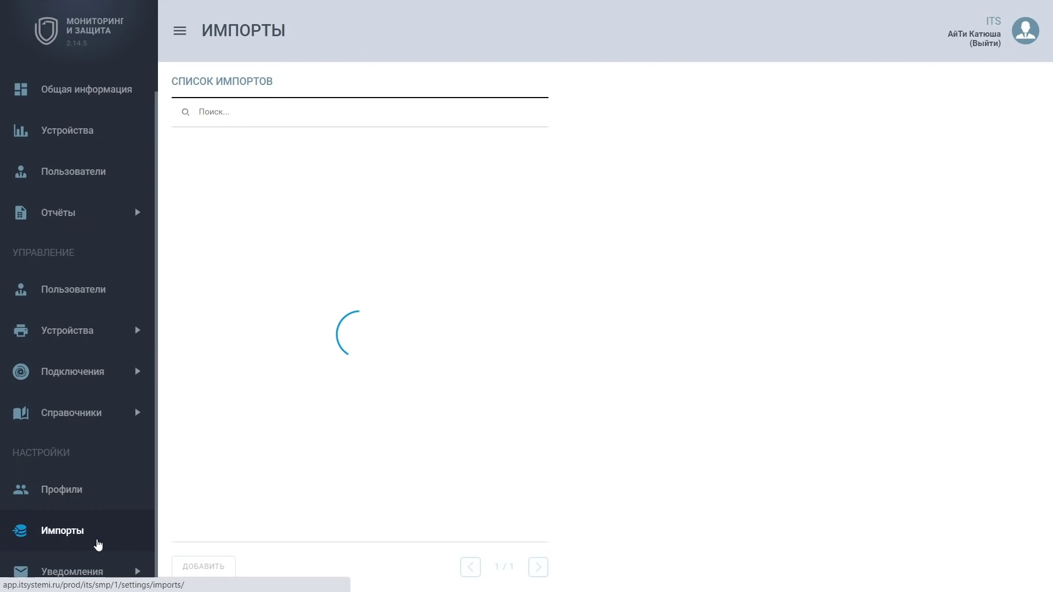
left_click(209, 568)
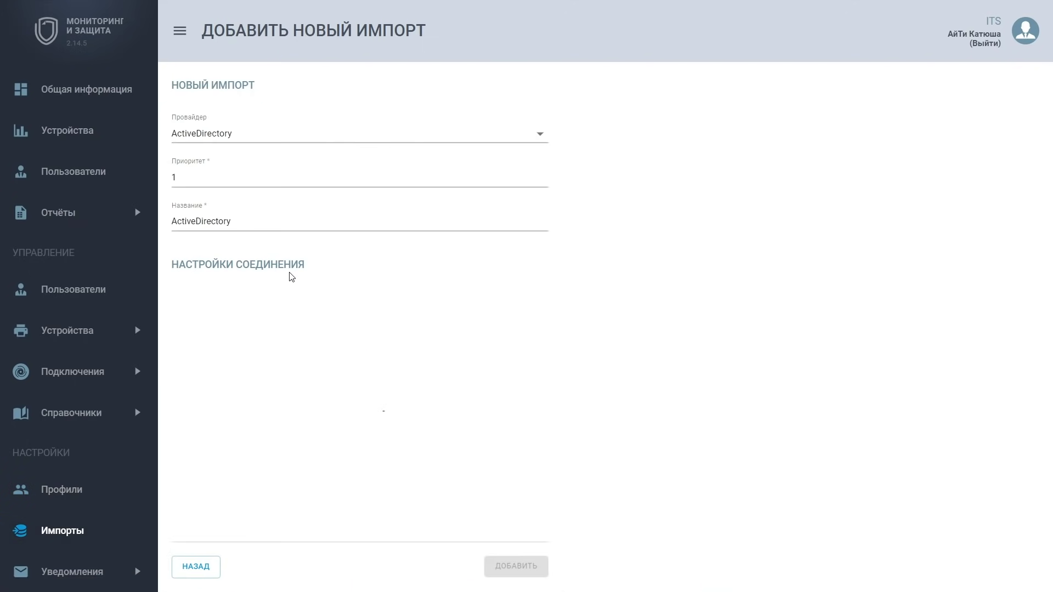
scroll(285, 239, "down", 1)
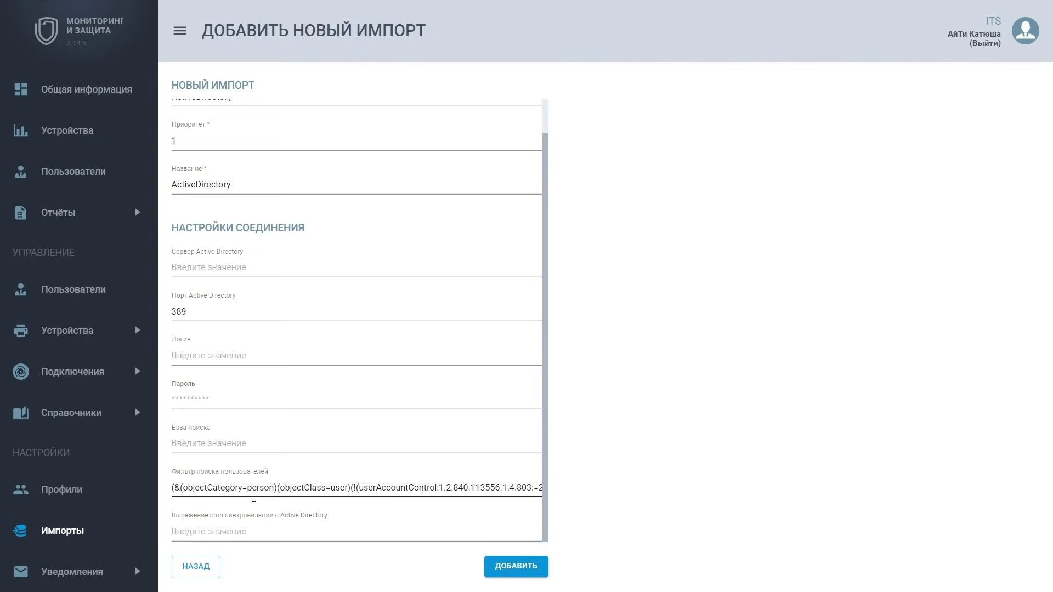
Start creating a new notification and look over its general parameters and possible site notification recipients.
left_click(104, 573)
left_click(108, 555)
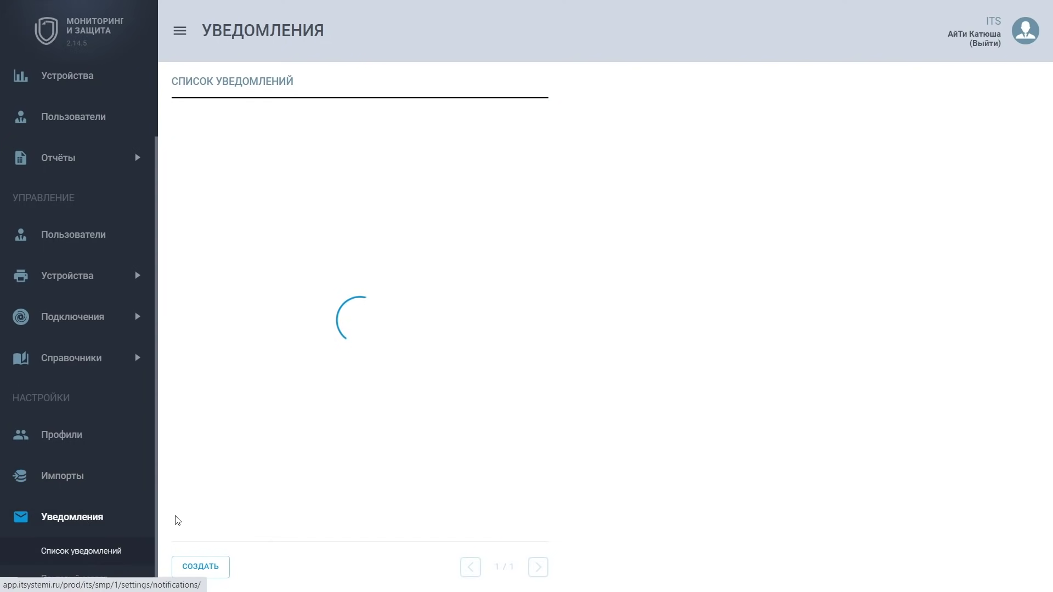
left_click(207, 565)
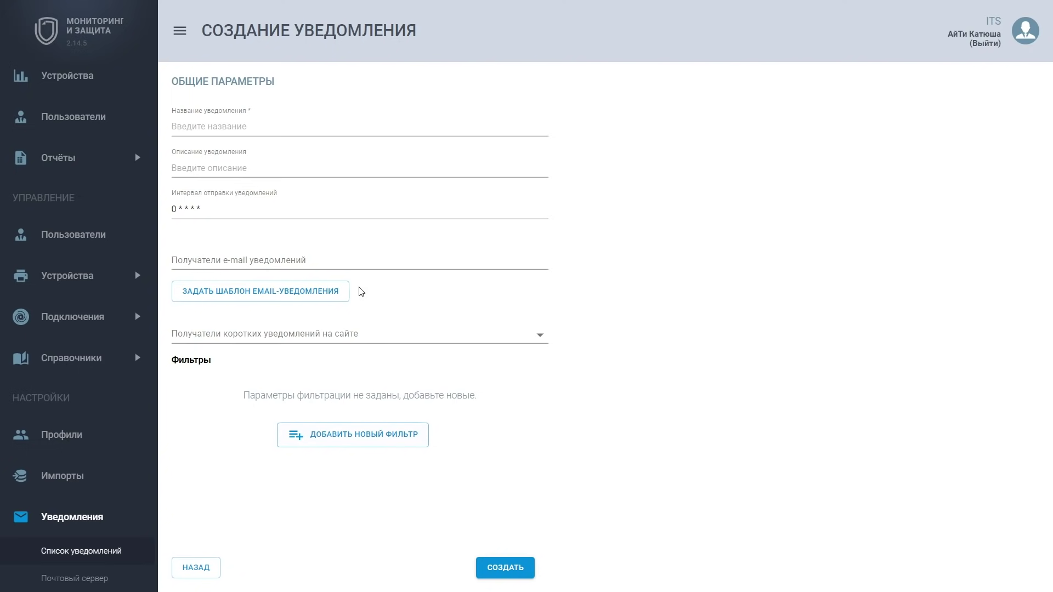
left_click(310, 334)
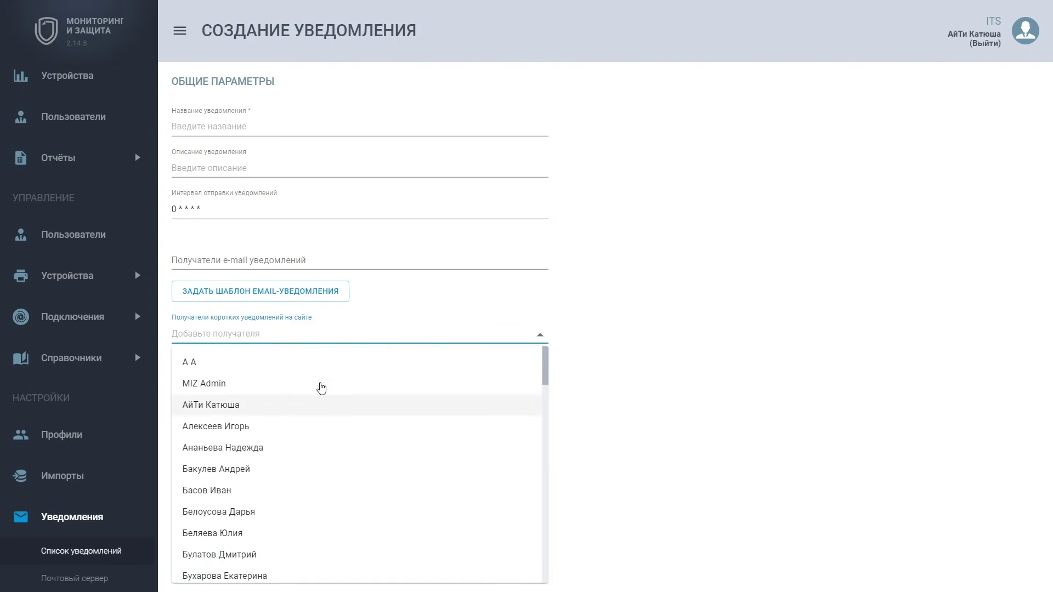
left_click(435, 251)
left_click(307, 121)
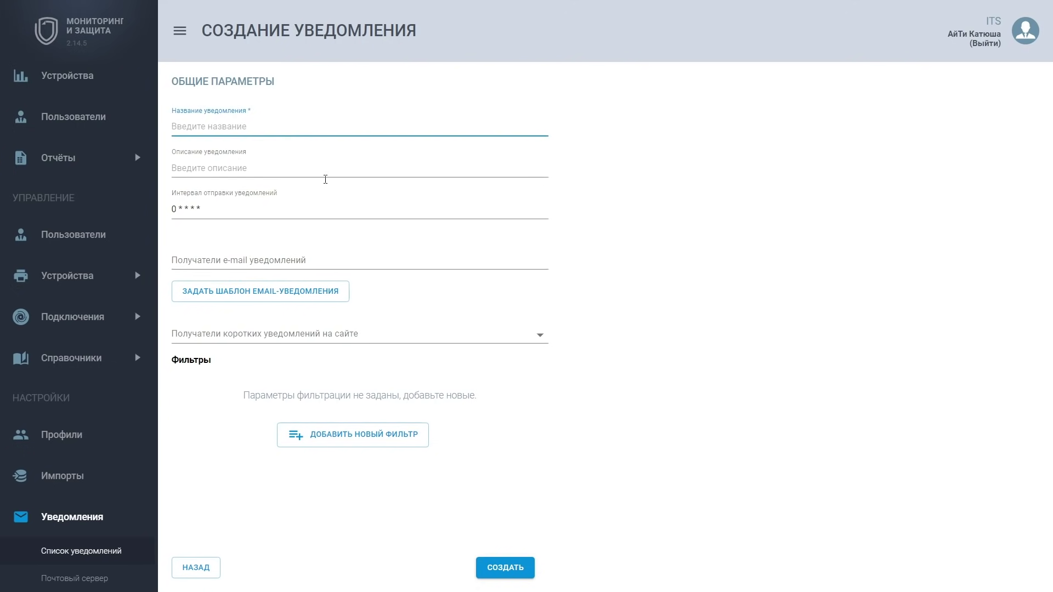
Add the filter "Остаток ресурса чёрного (фото) картриджа, %" to the notification with the condition less than 4.
left_click(363, 436)
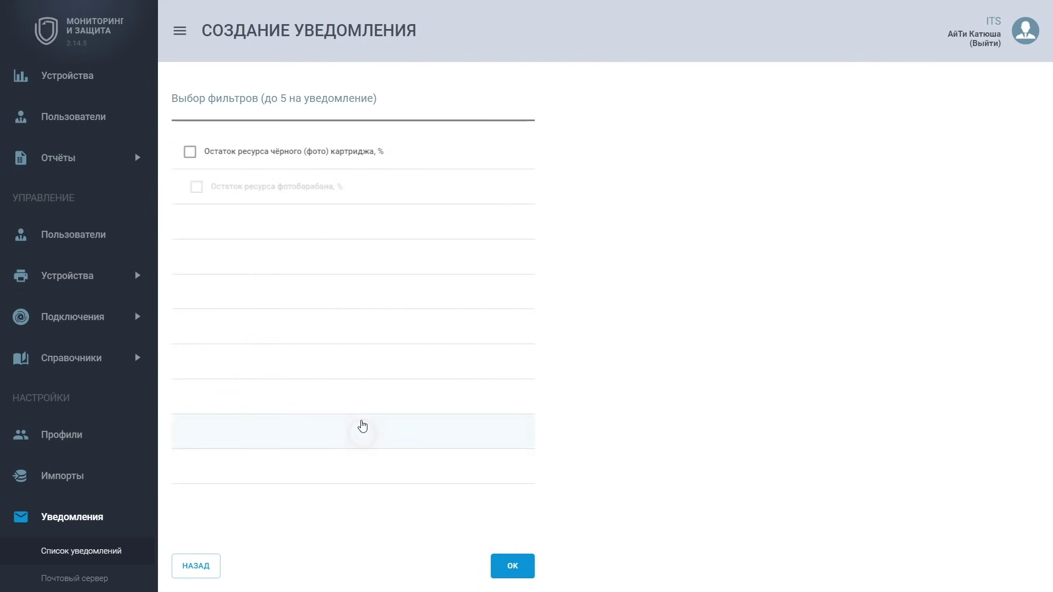
left_click(289, 154)
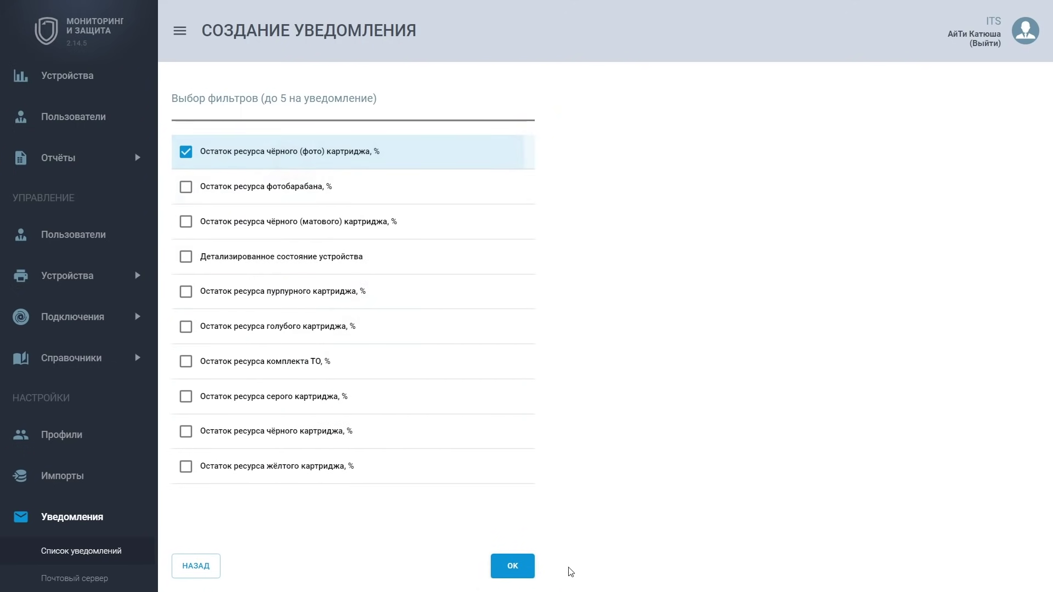
left_click(512, 567)
left_click(497, 394)
left_click(497, 394)
left_click(497, 394)
left_click(496, 395)
Add the signed-in account as the e-mail recipient and submit the new notification.
left_click(329, 258)
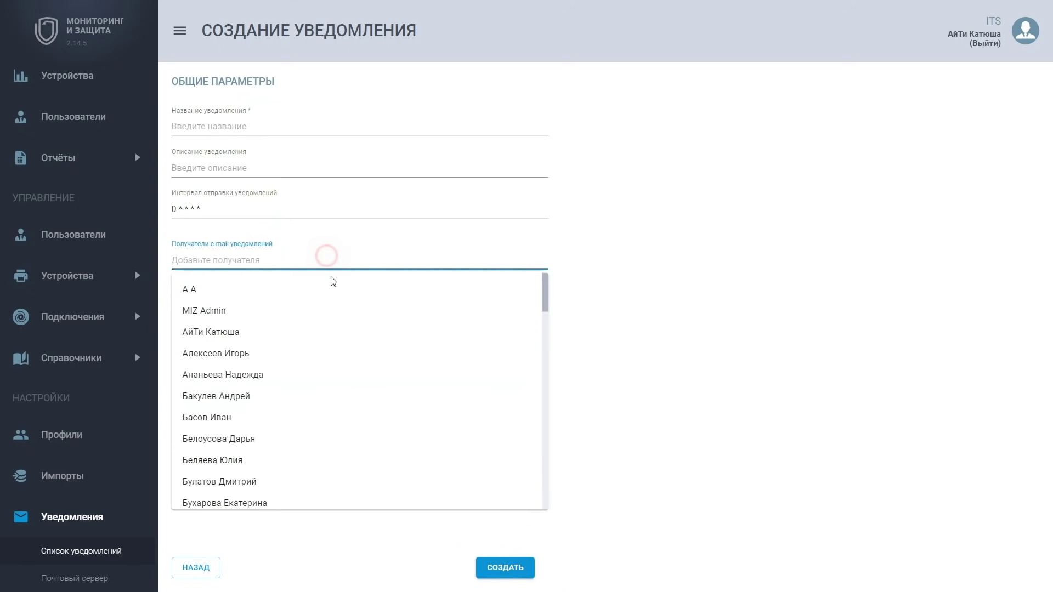
left_click(329, 323)
left_click(623, 215)
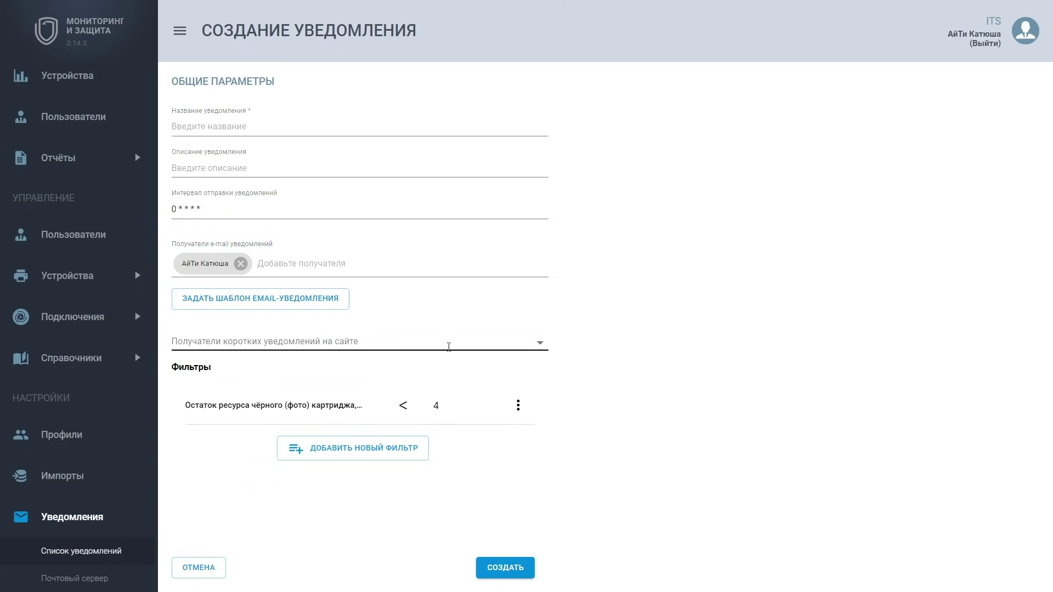
left_click(513, 575)
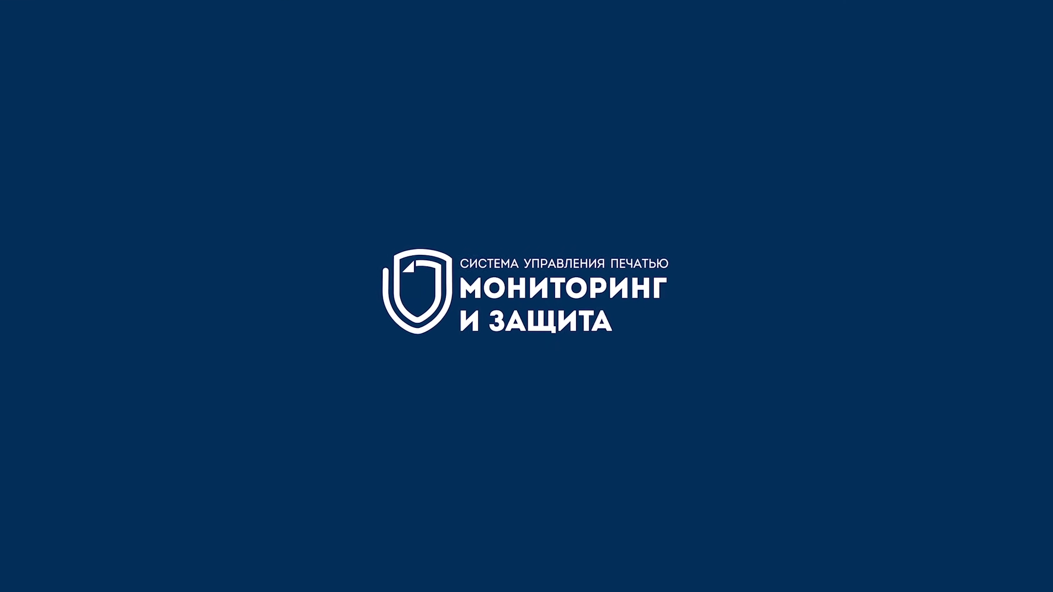